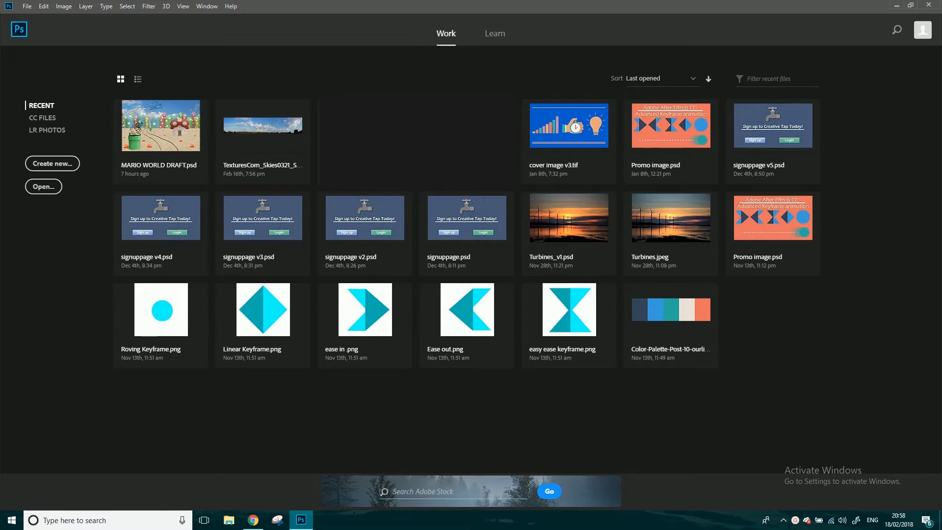
Look at the Learn page of the start screen and return to the recent work files.
mouse_move(304, 524)
left_click(496, 35)
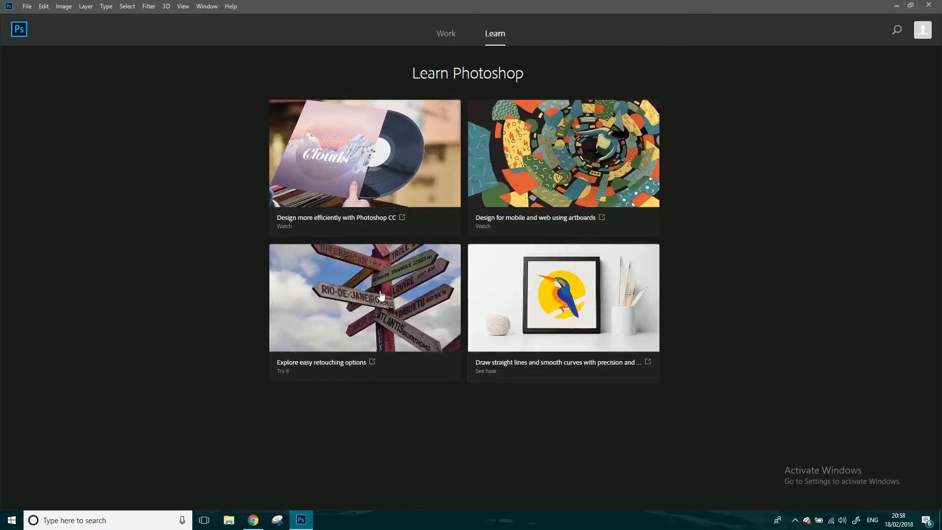
left_click(445, 34)
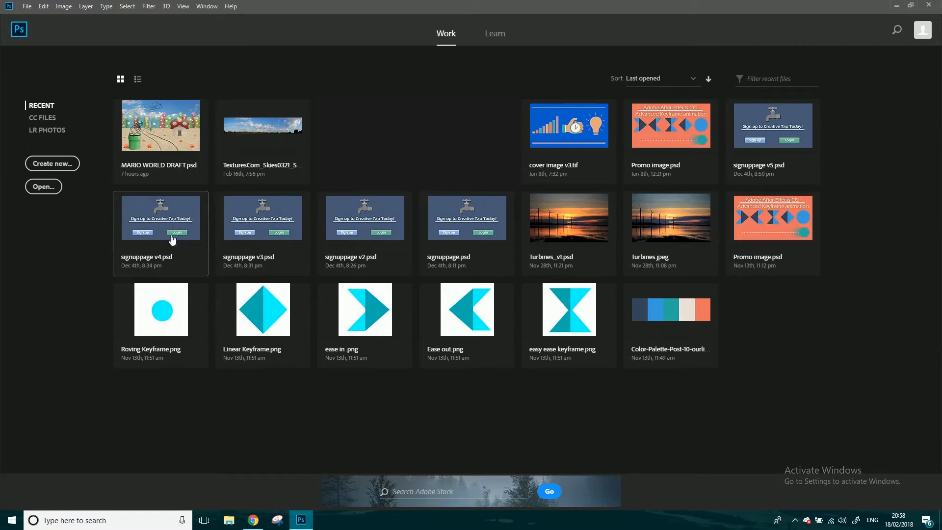
Start a new document and browse the preset categories from Photo and Print through Art & Illustration, Web, Mobile and Film & Video.
left_click(27, 6)
left_click(45, 19)
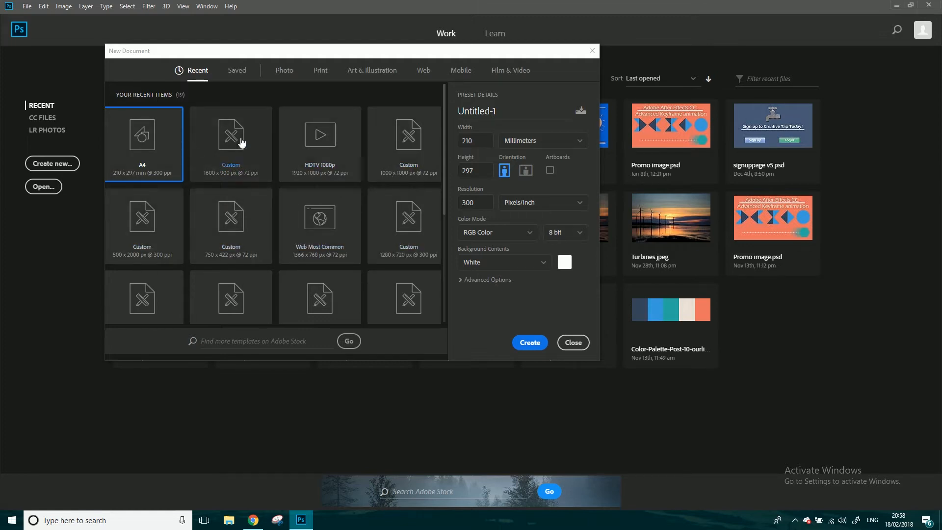
left_click(287, 71)
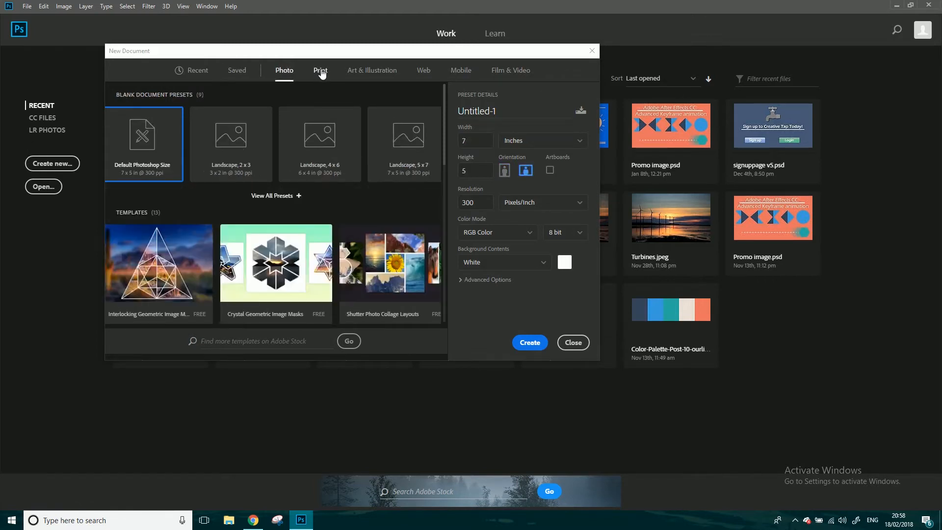
left_click(289, 196)
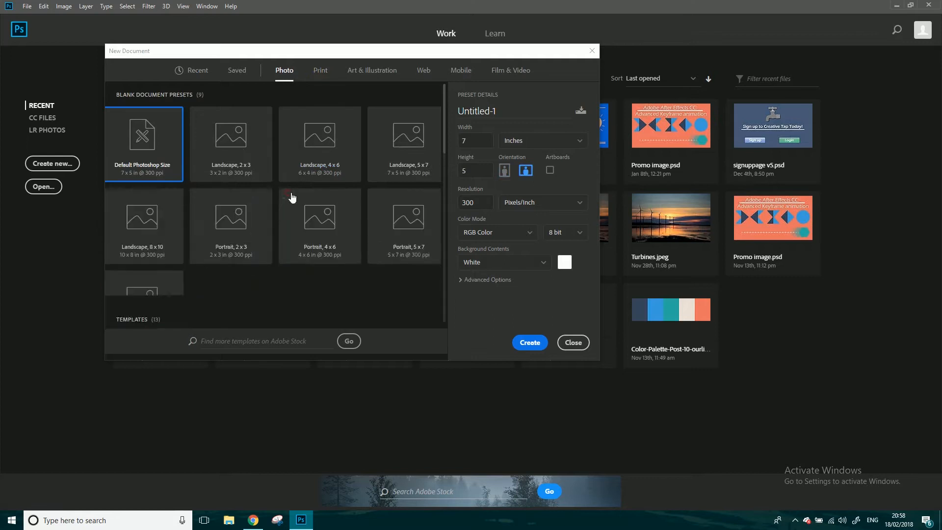
left_click(322, 72)
left_click(286, 197)
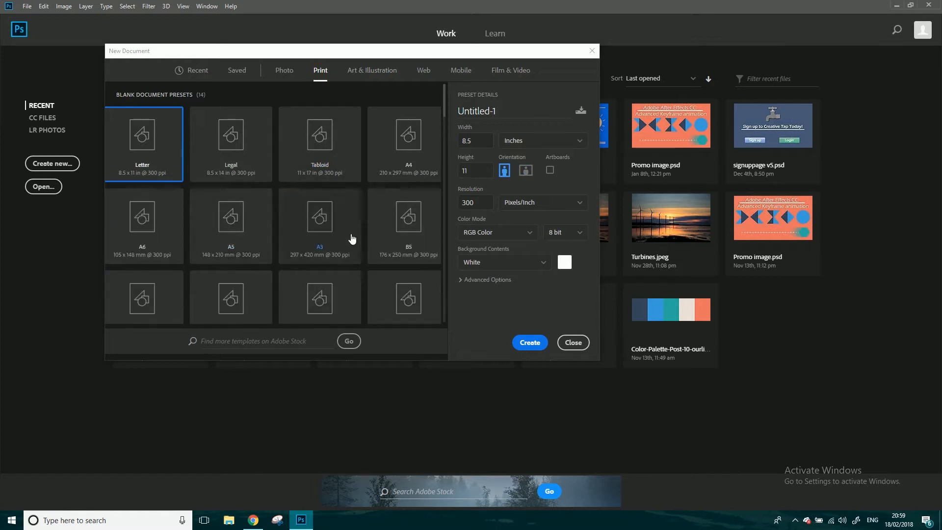
left_click(372, 70)
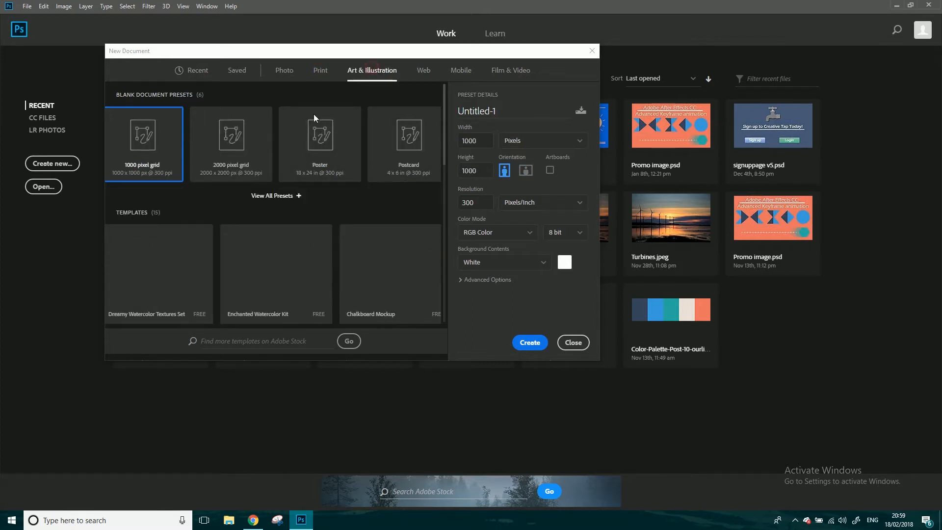
left_click(280, 193)
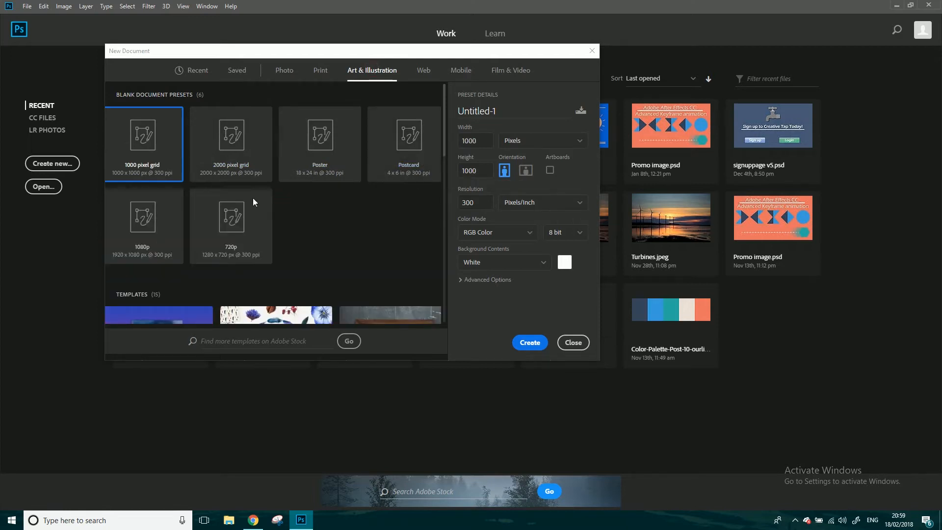
left_click(423, 71)
left_click(461, 70)
left_click(510, 71)
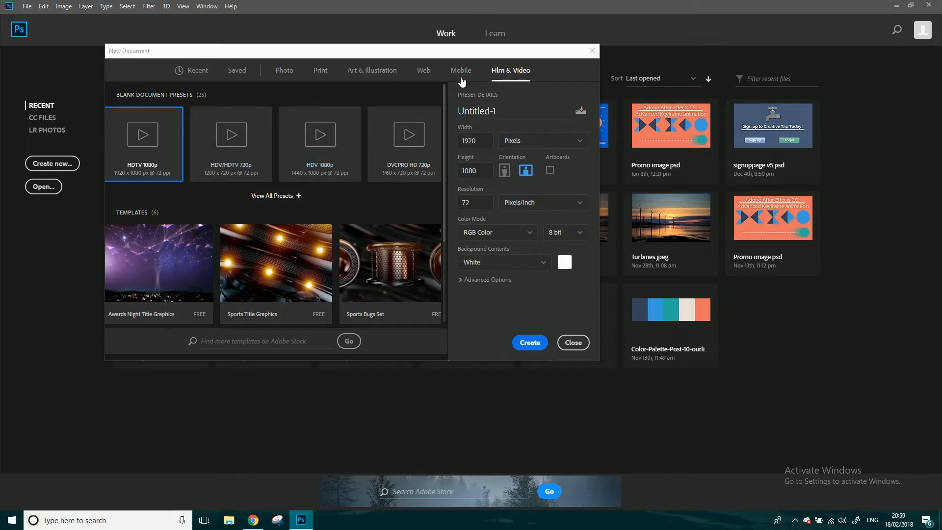
Choose the A3 print preset for the new document and set it to landscape orientation.
left_click(323, 76)
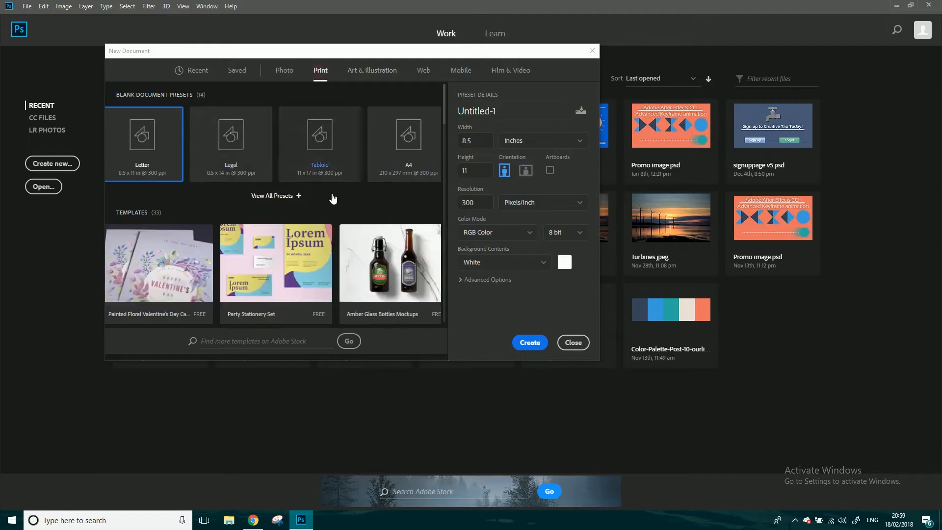
left_click(295, 196)
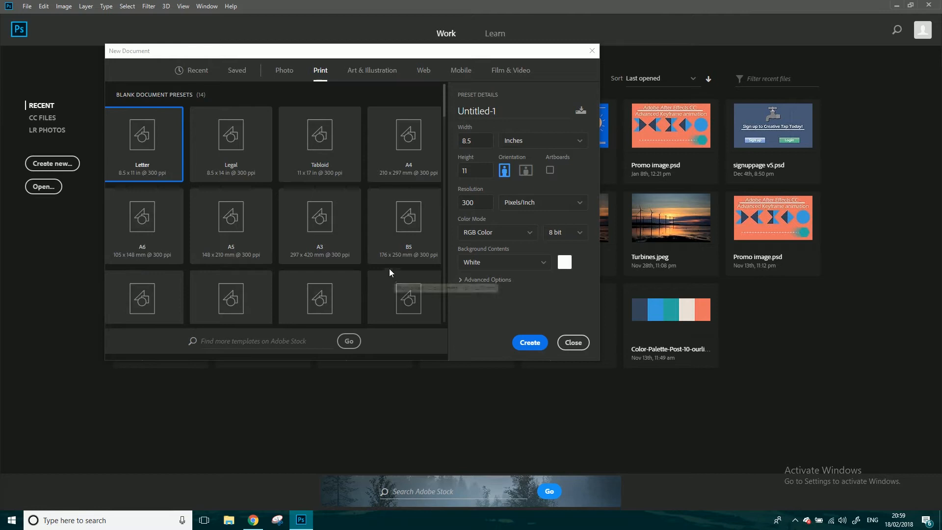
left_click(330, 219)
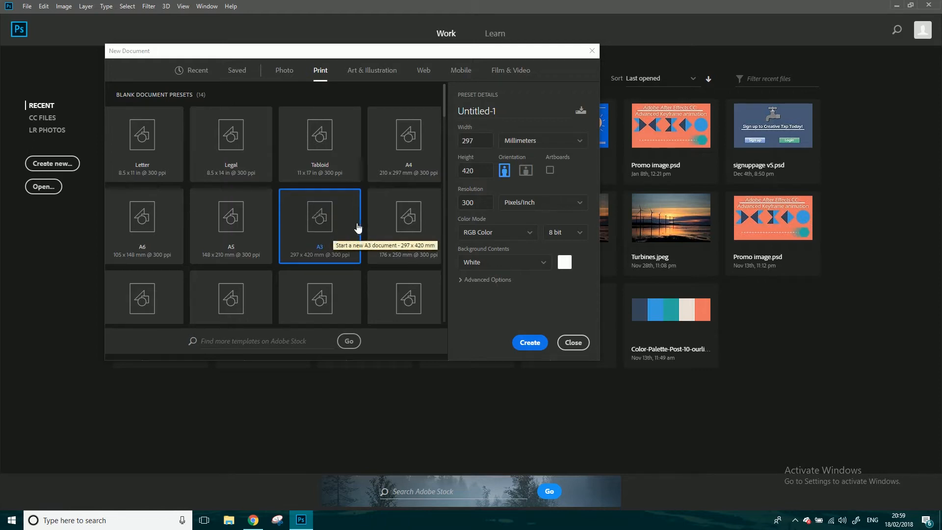
left_click(529, 172)
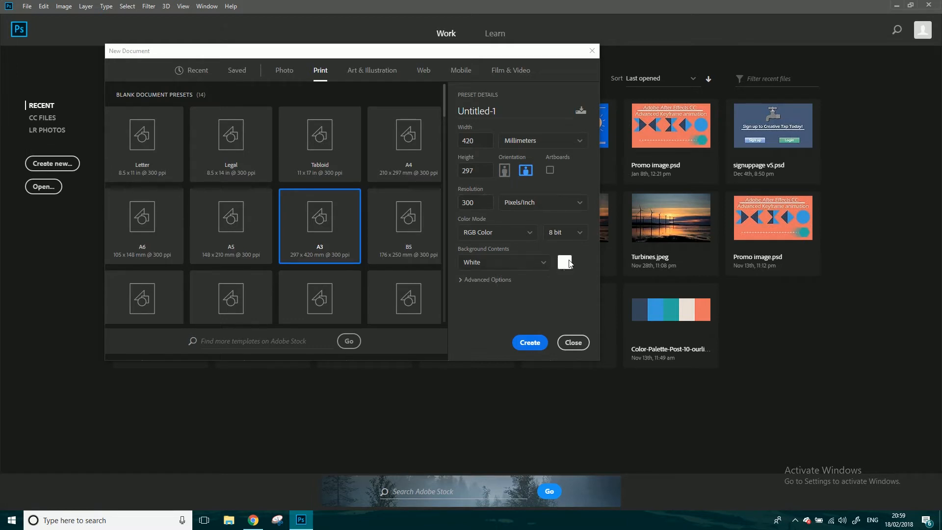
Try a black and a custom red background for the new document, and restore the background contents to White.
left_click(539, 265)
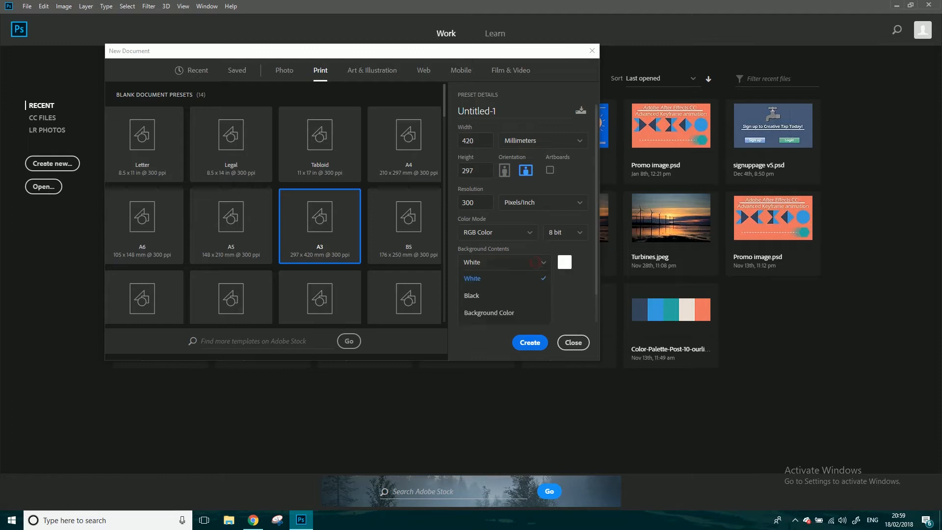
left_click(492, 296)
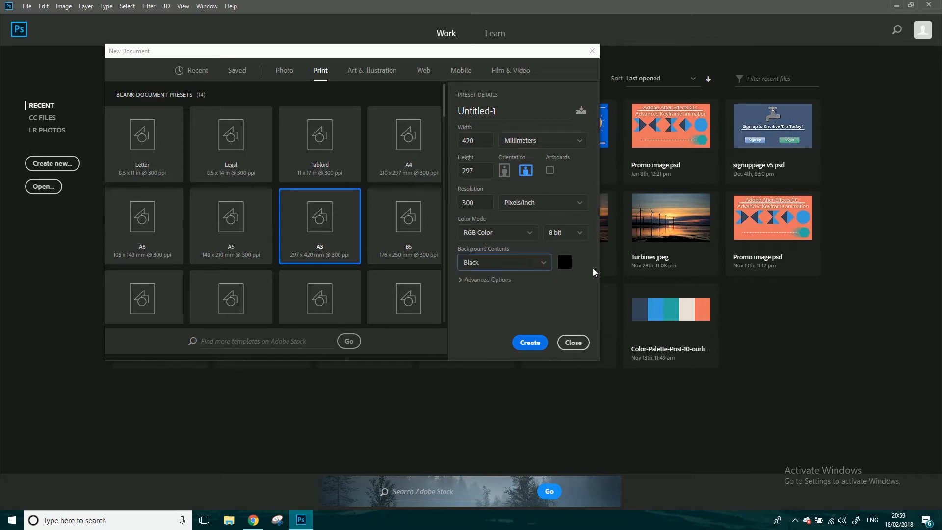
left_click(564, 263)
left_click(467, 166)
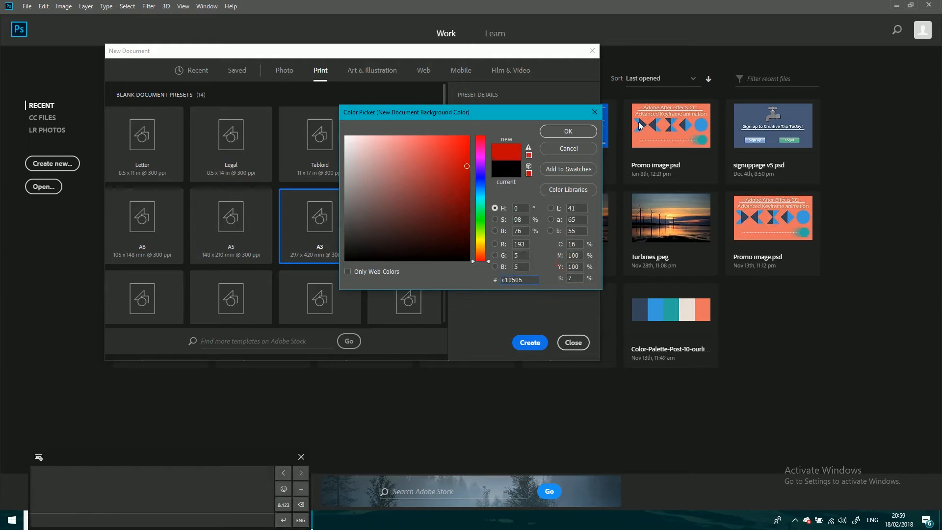
left_click(553, 153)
left_click(524, 265)
left_click(488, 279)
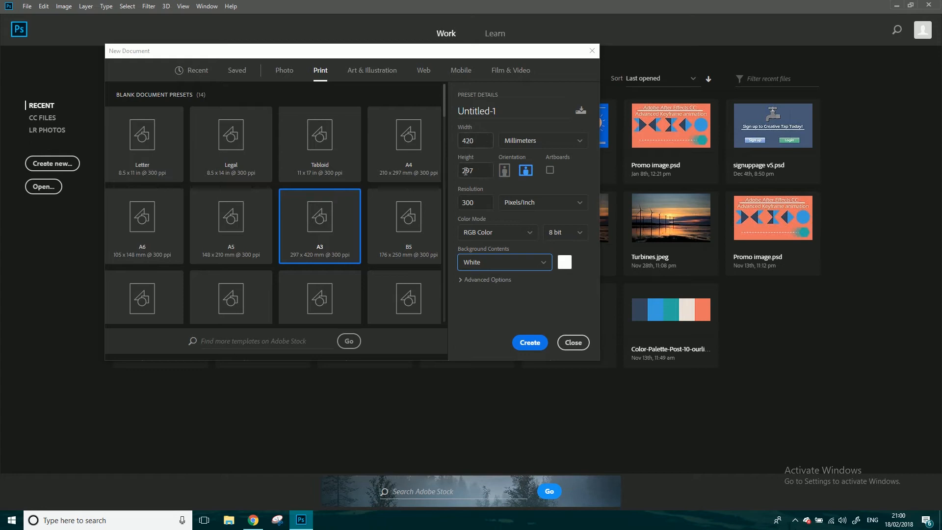
Try Pixels as the unit for the document's width and height, and return it to Millimeters.
left_click(530, 141)
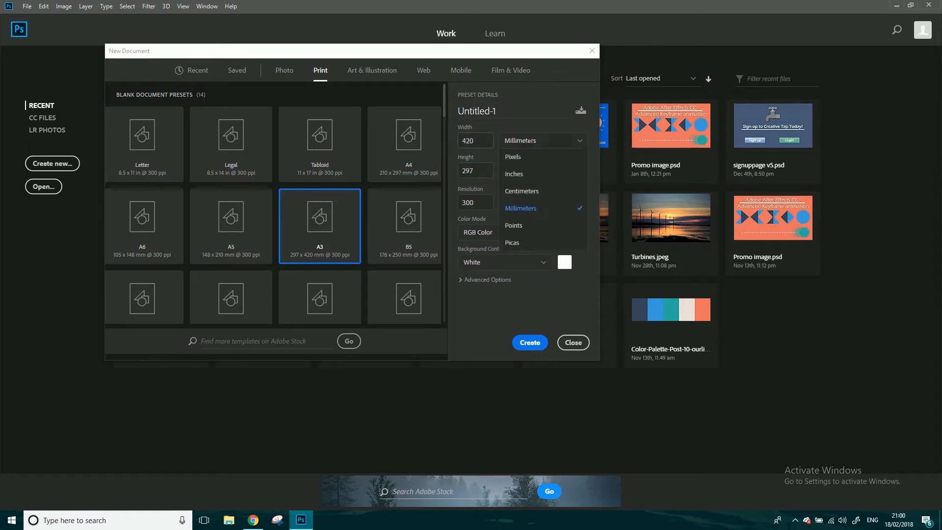
left_click(537, 157)
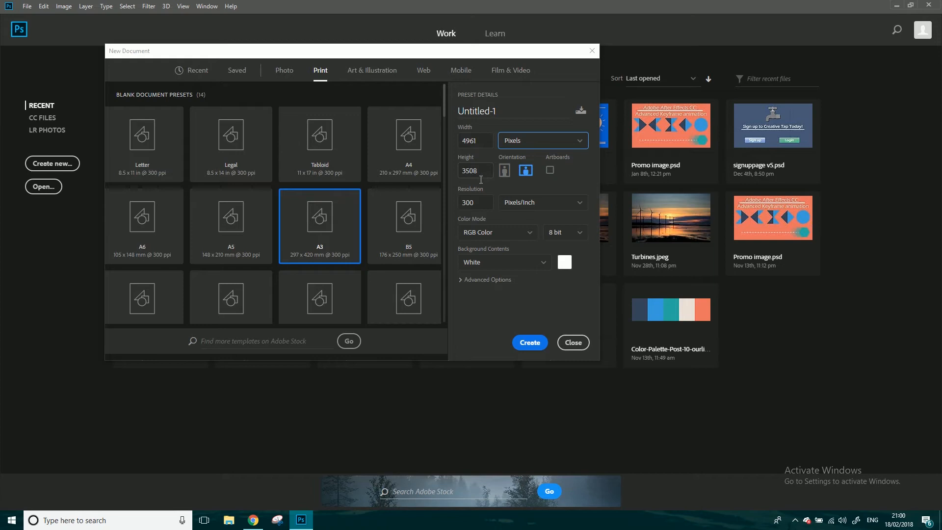
left_click(519, 143)
left_click(519, 208)
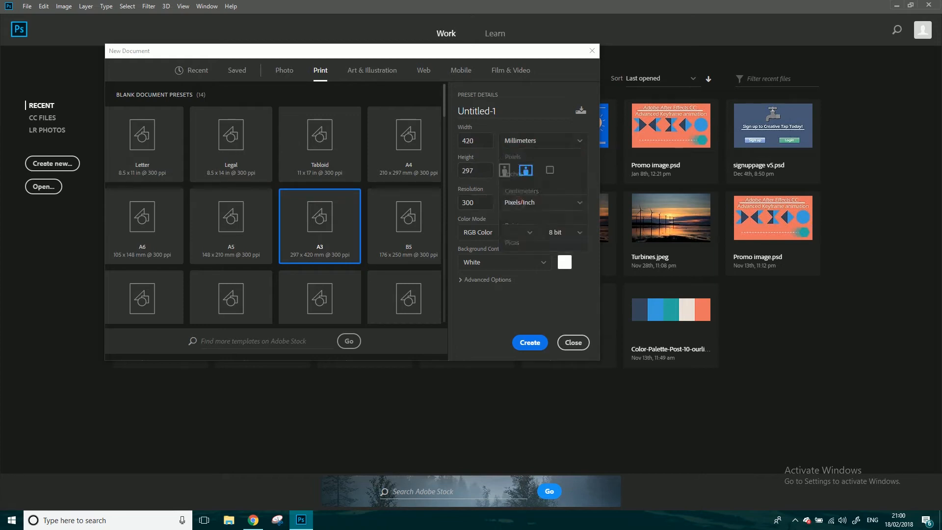
Review the available resolution units and color modes for the new document without changing them.
left_click(521, 203)
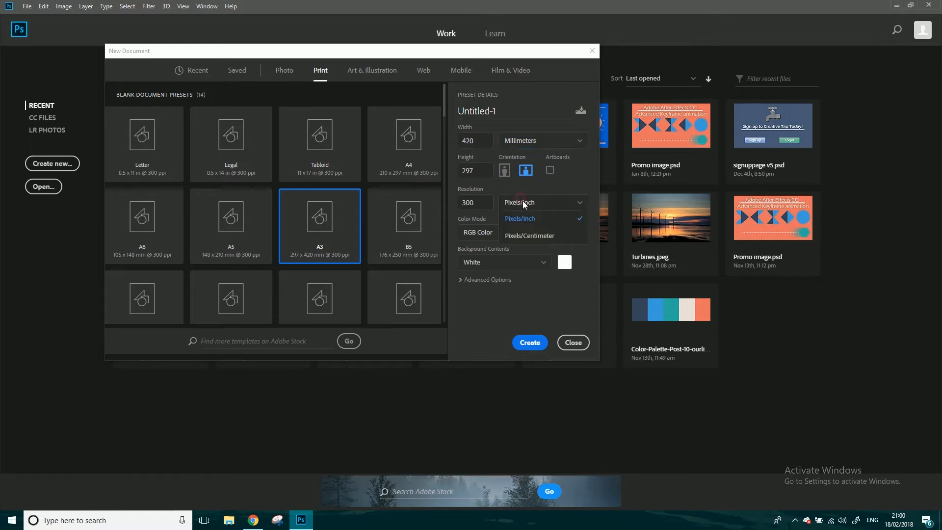
left_click(572, 185)
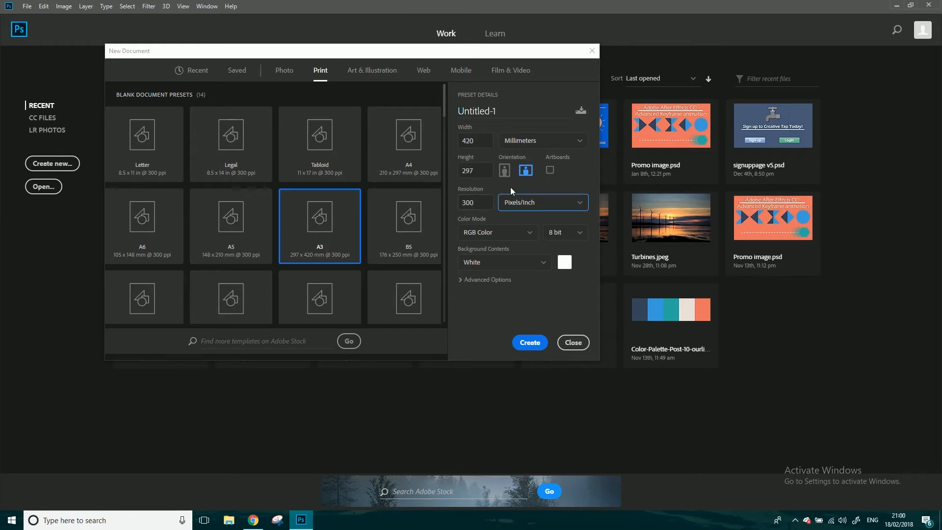
left_click(511, 230)
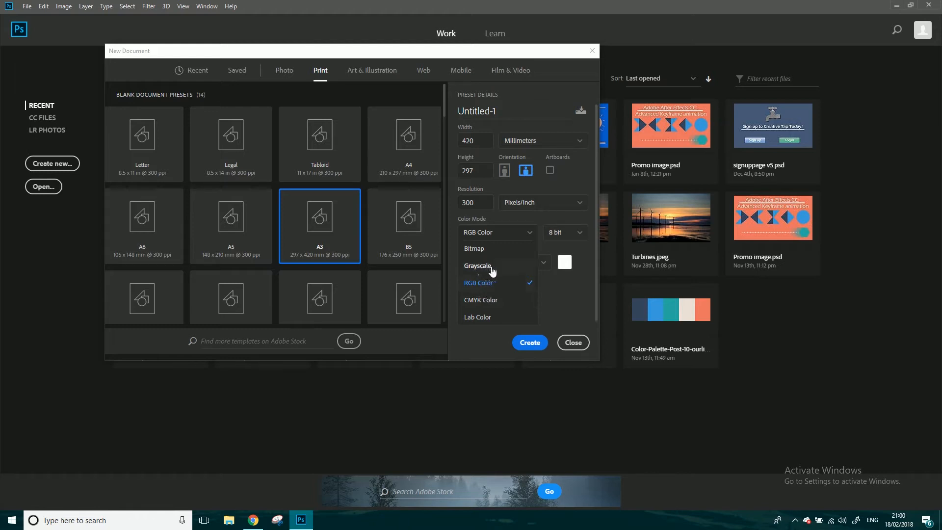
left_click(574, 293)
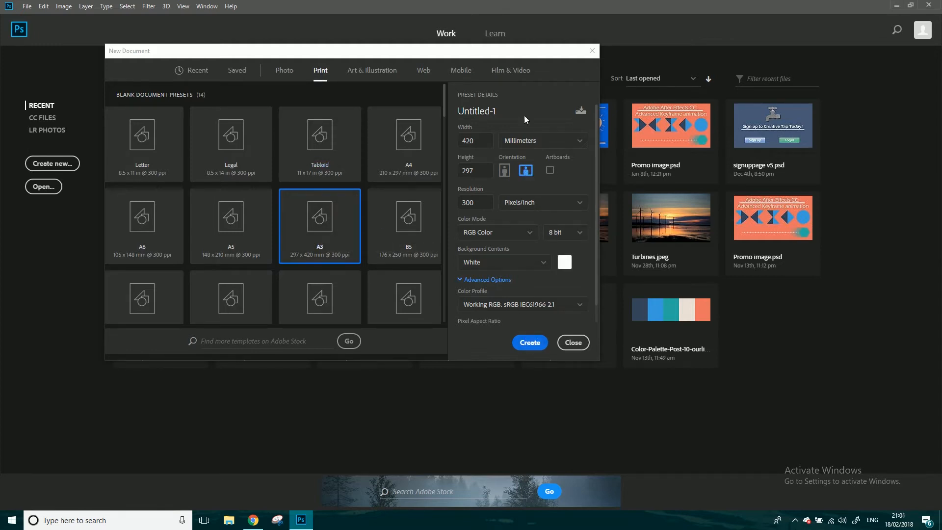
Name the new document PS WALKTHROUGH and create it.
left_click(495, 110)
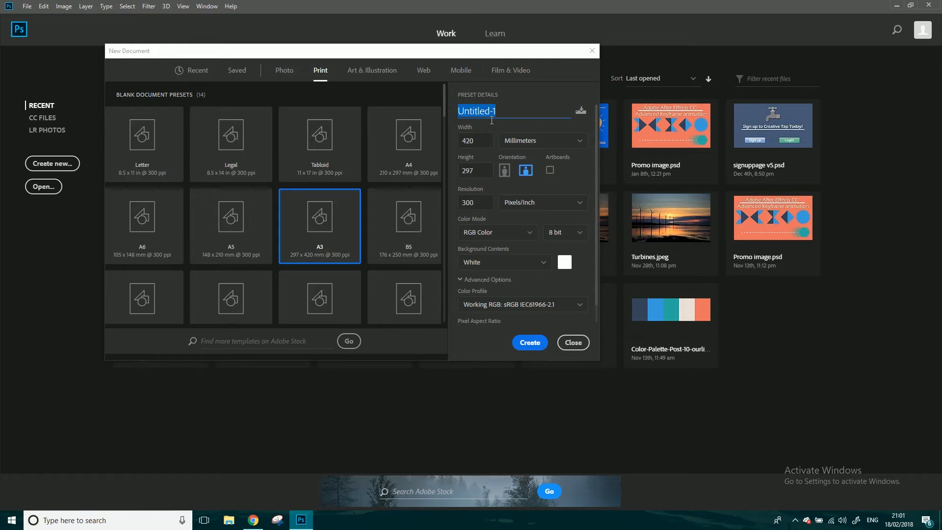
type("PS WALKTHROUGH")
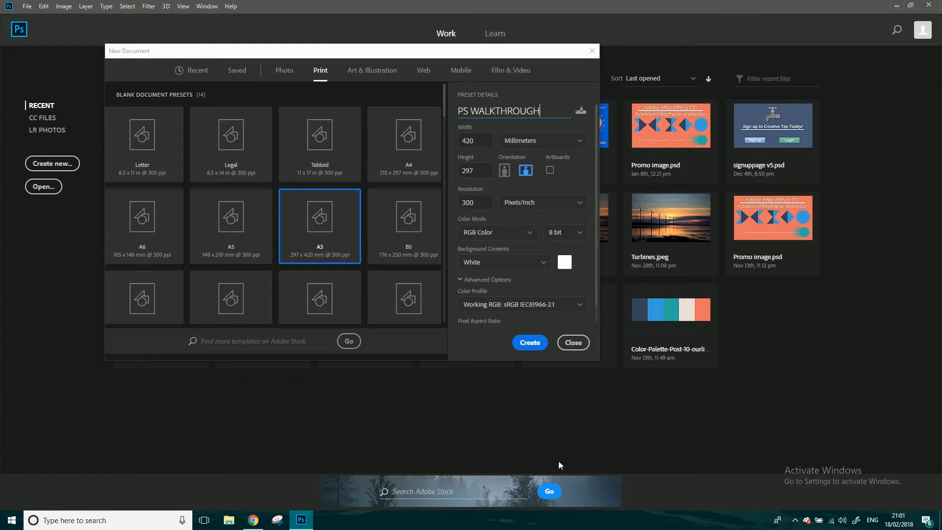
left_click(530, 342)
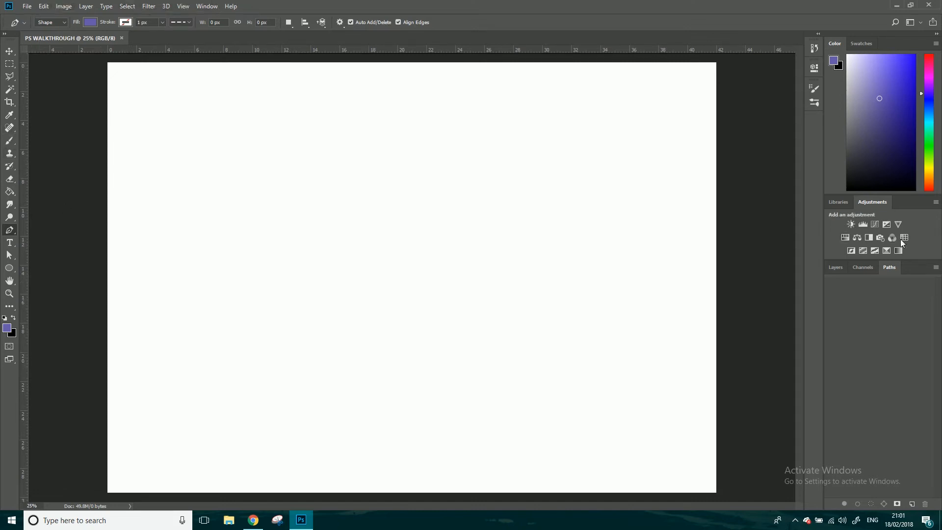
Add a new layer above the Background and paint a looping purple stroke across it with the Brush at 100% opacity.
left_click(838, 268)
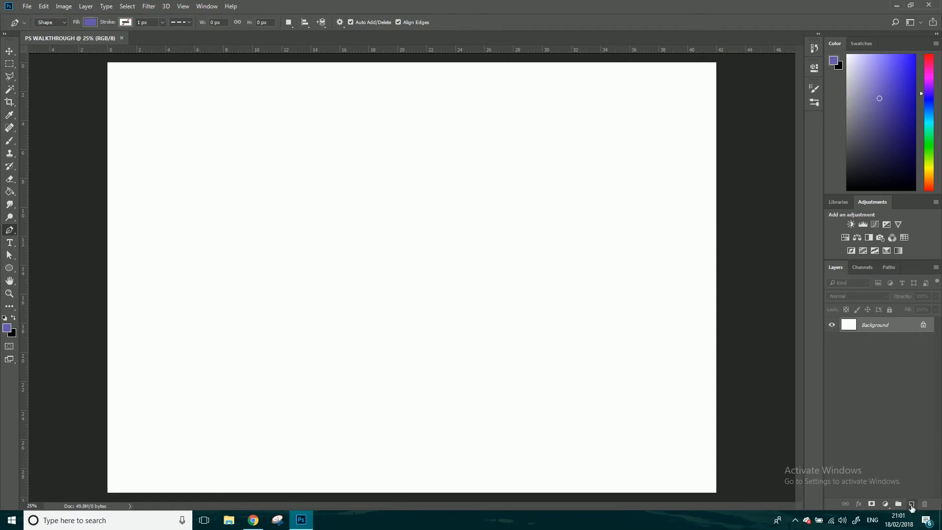
left_click(912, 505)
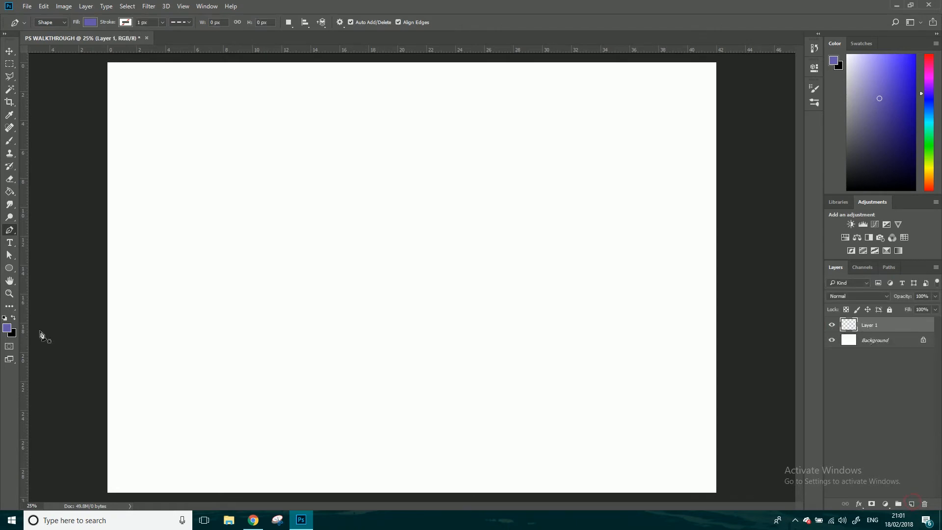
left_click(6, 142)
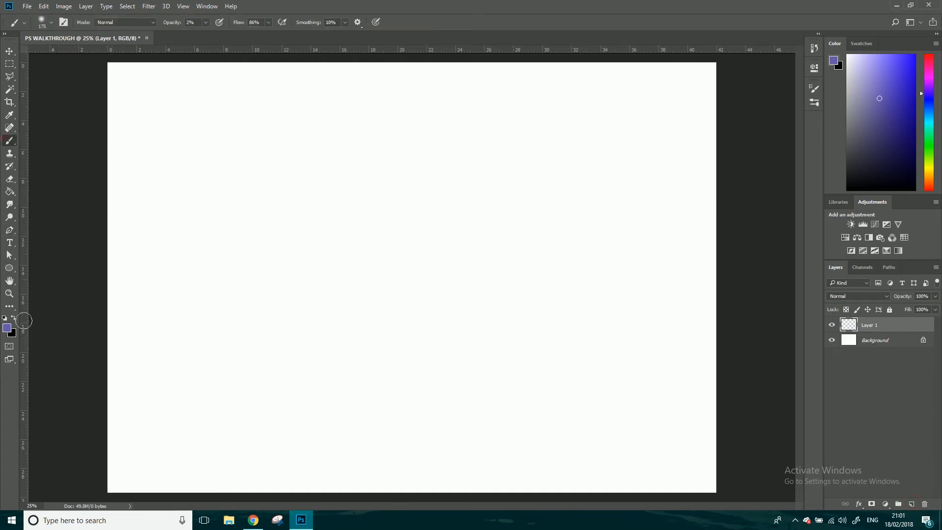
mouse_move(165, 337)
left_mouse_down()
mouse_move(494, 311)
mouse_move(356, 296)
mouse_move(391, 301)
mouse_move(221, 303)
mouse_move(287, 249)
left_mouse_up()
left_click(206, 23)
left_click(284, 6)
mouse_move(174, 389)
left_mouse_down()
mouse_move(194, 276)
mouse_move(363, 195)
mouse_move(618, 307)
mouse_move(470, 168)
mouse_move(297, 297)
mouse_move(144, 265)
mouse_move(452, 247)
mouse_move(624, 337)
mouse_move(505, 155)
mouse_move(271, 169)
mouse_move(375, 109)
mouse_move(451, 351)
mouse_move(694, 385)
left_mouse_up()
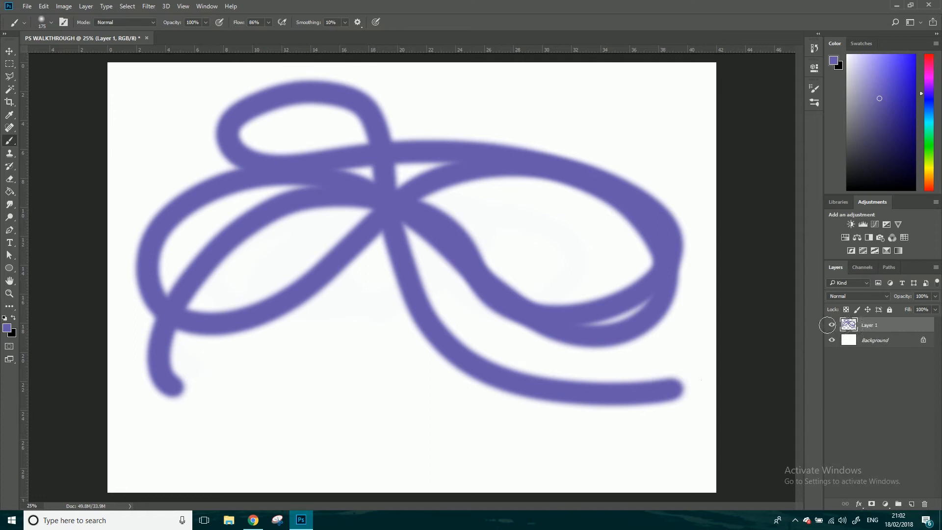
Hide Layer 1 and show it again to check which stroke it holds.
left_click(833, 325)
left_click(834, 326)
Add another layer on top and paint a looping pink brush stroke over the purple one.
left_click(912, 504)
left_click(931, 62)
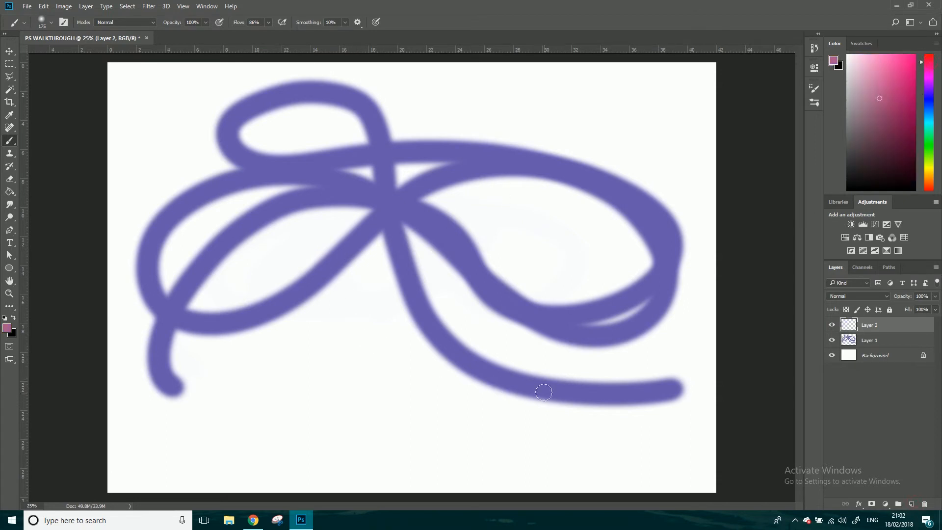
mouse_move(344, 374)
left_mouse_down()
mouse_move(217, 300)
mouse_move(721, 271)
mouse_move(195, 237)
mouse_move(459, 328)
mouse_move(320, 385)
mouse_move(475, 161)
mouse_move(416, 223)
left_mouse_up()
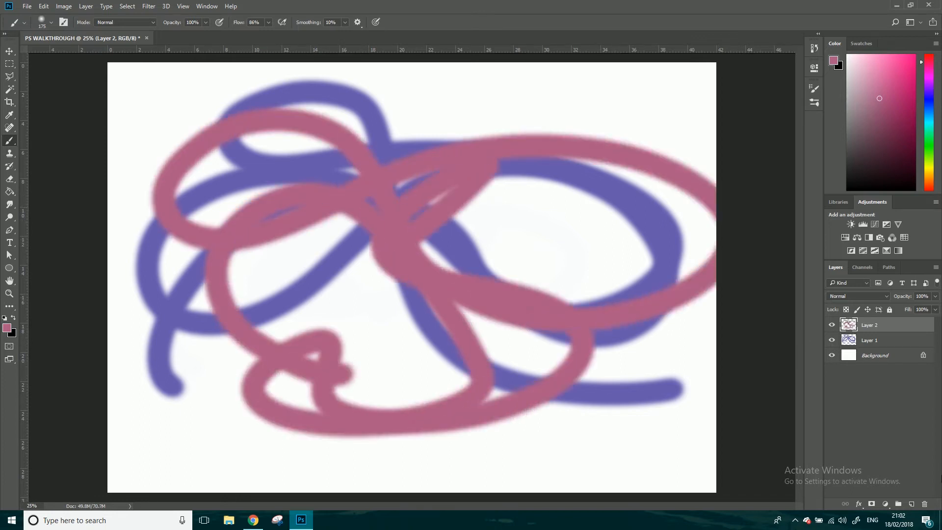
Add a third layer on top and paint a looping yellow brush stroke across the canvas.
left_click(911, 504)
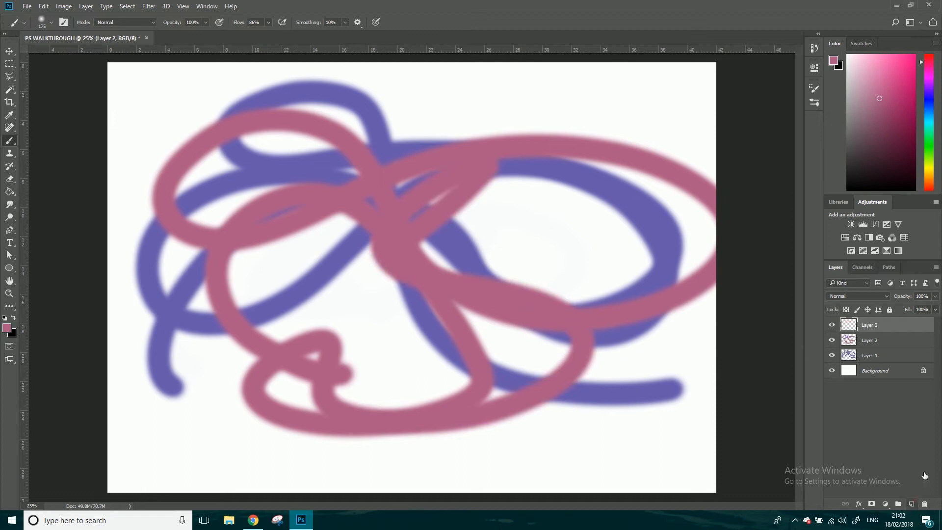
left_click(930, 169)
mouse_move(340, 327)
left_mouse_down()
mouse_move(437, 287)
mouse_move(141, 116)
mouse_move(417, 343)
mouse_move(630, 375)
mouse_move(605, 300)
mouse_move(586, 361)
left_mouse_up()
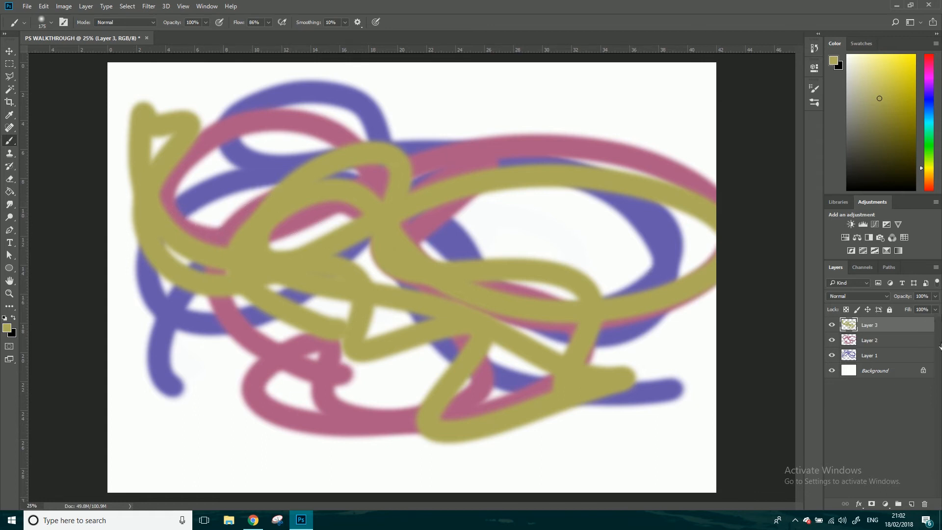
Hide and show Layers 1, 2 and 3 one at a time to examine which stroke each one holds.
left_click(832, 341)
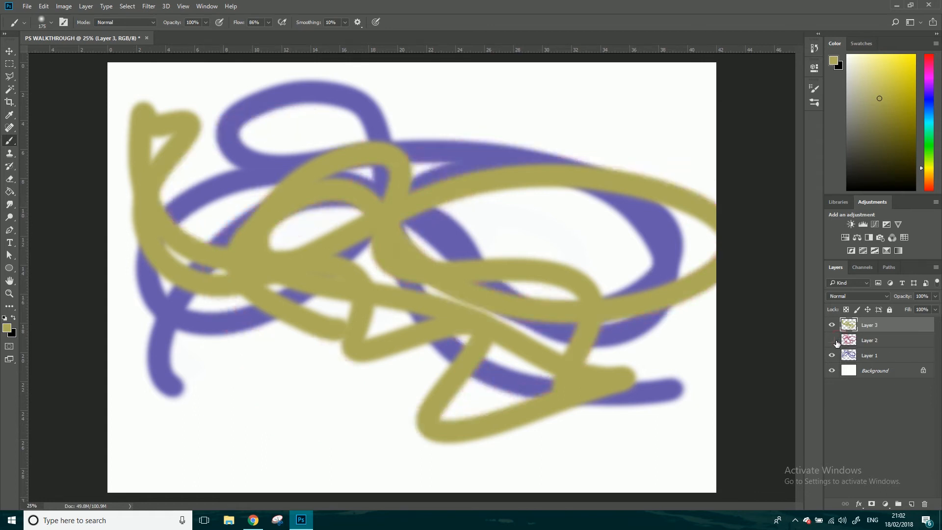
left_click(833, 341)
left_click(833, 356)
left_click(833, 355)
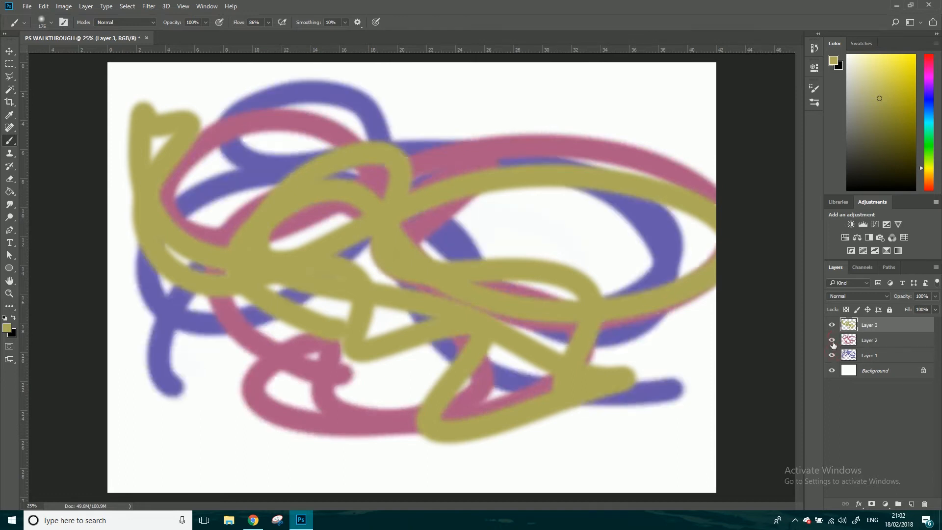
left_click(833, 340)
left_click(833, 340)
left_click(833, 325)
left_click(832, 325)
left_click(832, 340)
left_click(833, 340)
left_click(833, 340)
left_click(834, 340)
Lower the opacity of Layer 2, which holds the pink stroke, to 54%.
left_click(904, 339)
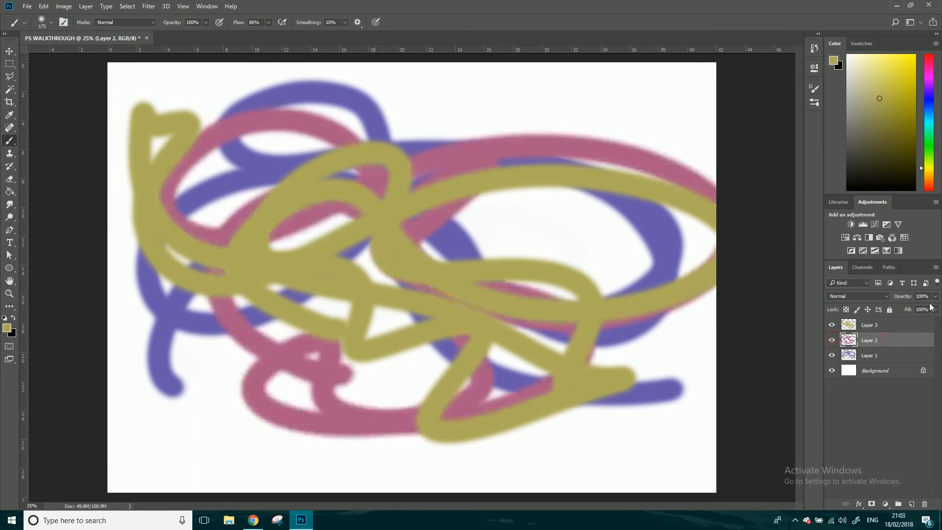
left_click(935, 297)
mouse_move(912, 305)
left_mouse_down()
mouse_move(894, 308)
mouse_move(914, 309)
left_mouse_up()
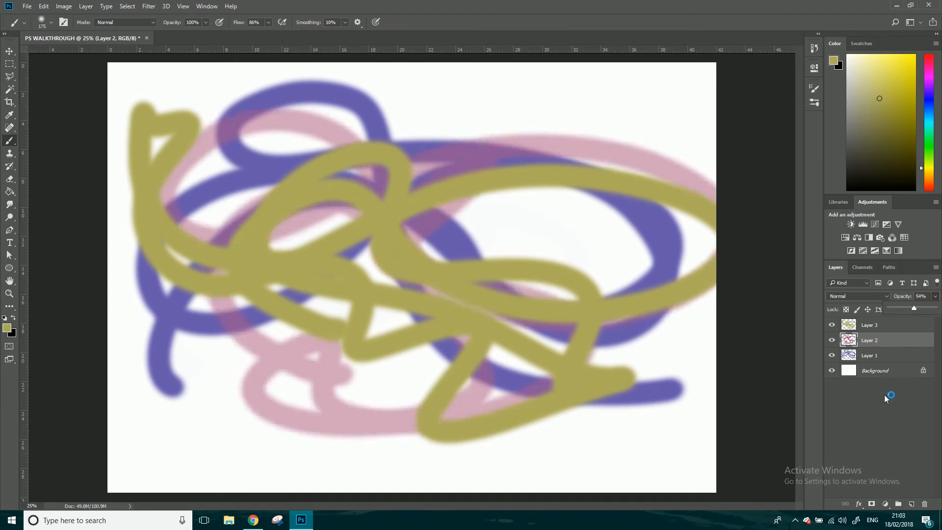
Return Layer 2 with the pink stroke to 100% opacity.
left_click(868, 357)
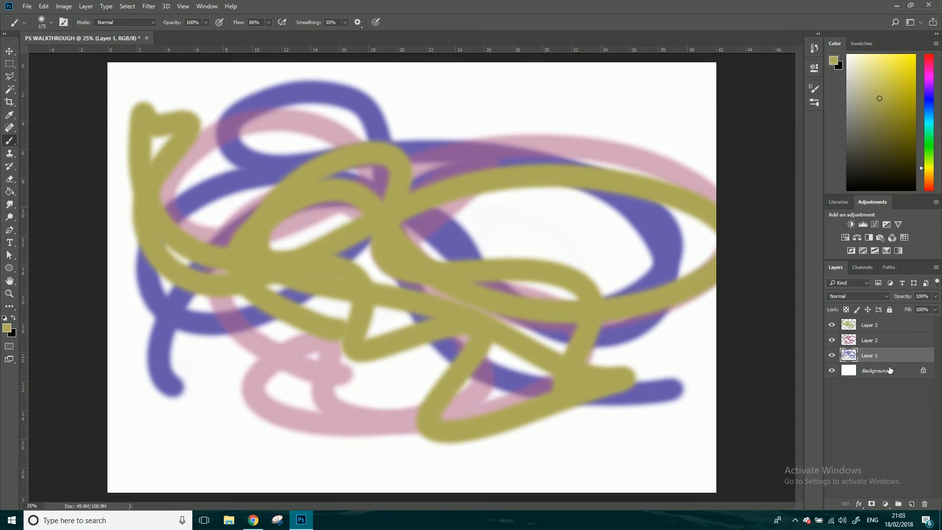
left_click(868, 342)
left_click(936, 297)
left_click_drag(914, 309, 935, 308)
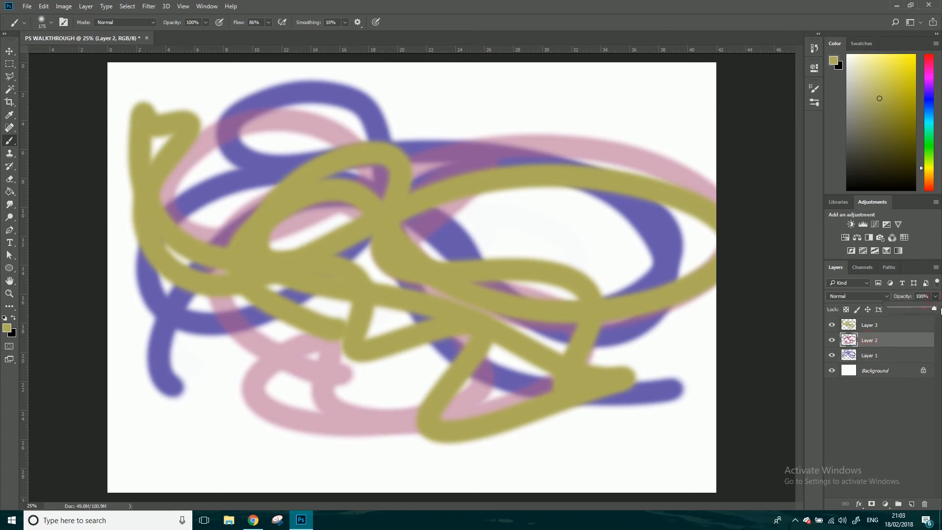
Hide Layers 1, 2 and 3, leaving only the Background visible.
left_click(833, 325)
left_click(832, 340)
left_click(832, 354)
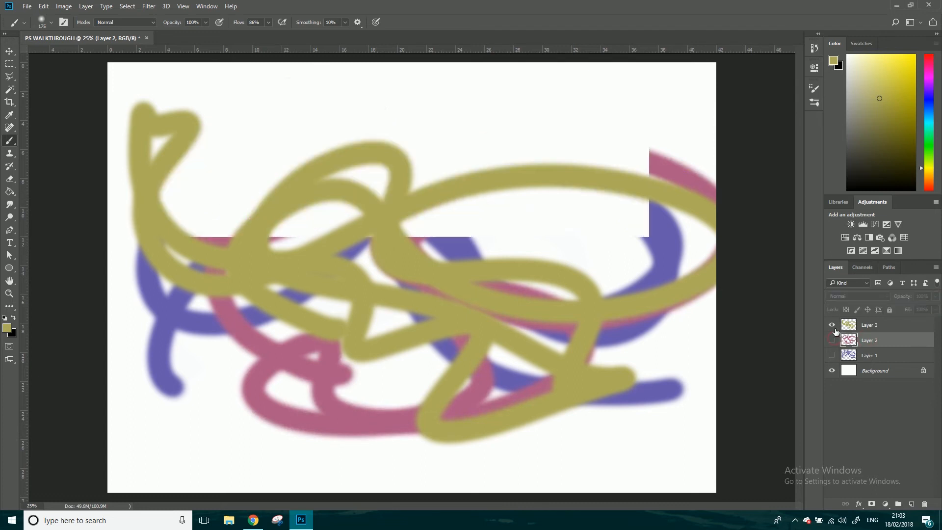
left_click(833, 325)
Paint overlapping looping strokes in yellow, blue and purple directly on the Background layer.
left_click(871, 373)
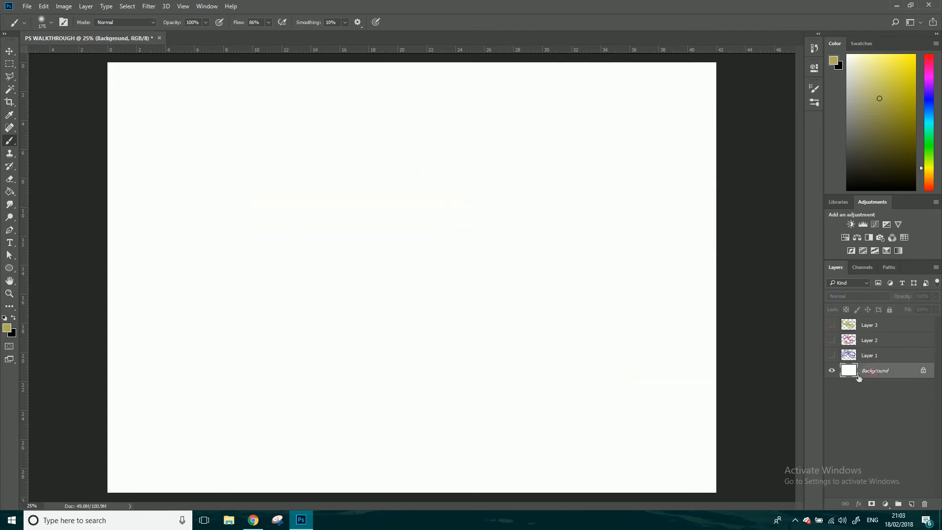
mouse_move(194, 412)
left_mouse_down()
mouse_move(385, 244)
mouse_move(252, 303)
mouse_move(599, 307)
mouse_move(334, 335)
mouse_move(310, 370)
mouse_move(301, 265)
left_mouse_up()
left_click(924, 100)
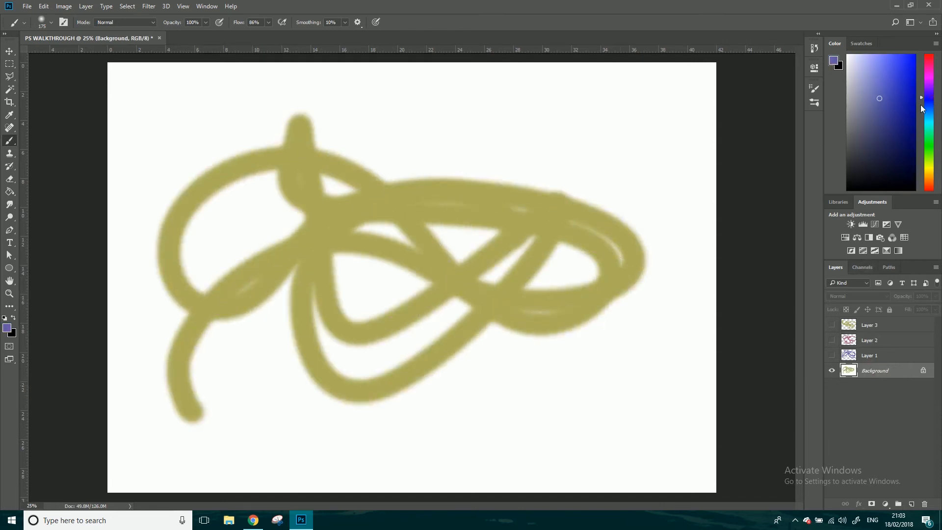
mouse_move(452, 109)
left_mouse_down()
mouse_move(466, 251)
mouse_move(307, 318)
mouse_move(223, 163)
mouse_move(276, 302)
mouse_move(362, 377)
mouse_move(475, 166)
mouse_move(493, 312)
mouse_move(311, 269)
mouse_move(432, 137)
mouse_move(570, 301)
mouse_move(504, 389)
mouse_move(622, 401)
left_mouse_up()
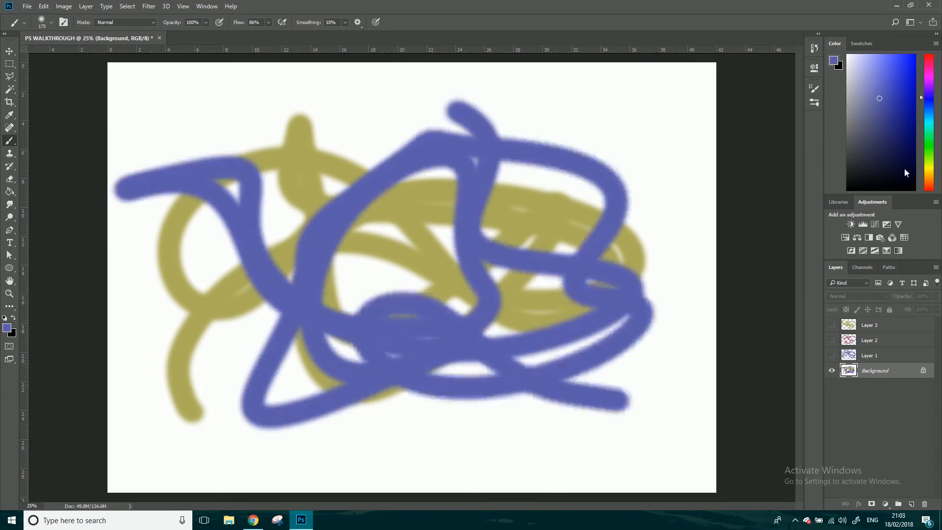
left_click(929, 85)
mouse_move(437, 92)
left_mouse_down()
mouse_move(305, 298)
mouse_move(661, 242)
mouse_move(113, 314)
mouse_move(491, 339)
mouse_move(439, 387)
left_mouse_up()
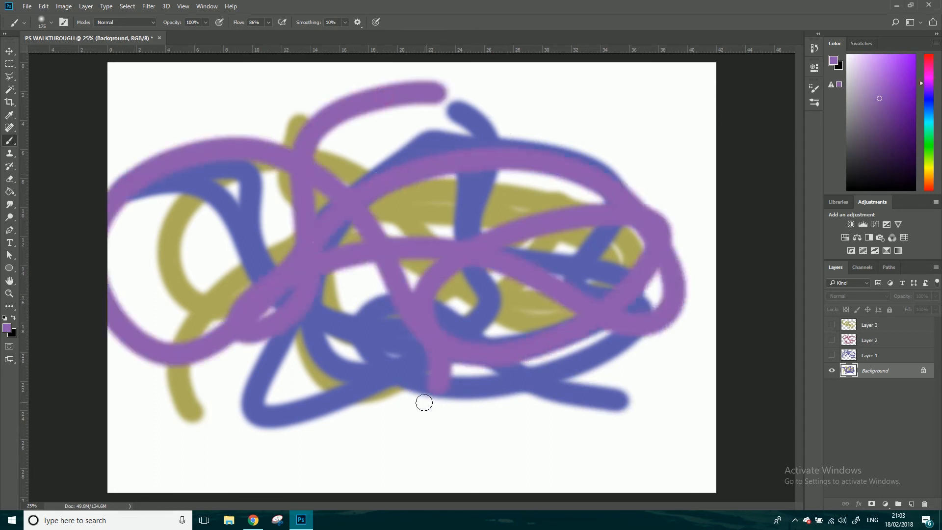
Hide and show the Background repeatedly to examine how its painted strokes behave as one layer.
left_click(832, 372)
left_click(832, 372)
left_click(832, 372)
left_click(833, 371)
left_click(834, 372)
left_click(832, 371)
left_click(832, 371)
left_click(832, 372)
left_click(832, 371)
left_click(832, 372)
left_click(832, 371)
left_click(832, 371)
Undo the three brush strokes painted on the Background.
key("ctrl+alt+z")
key("ctrl+alt+z")
key("ctrl+alt+z")
key("ctrl+alt+z")
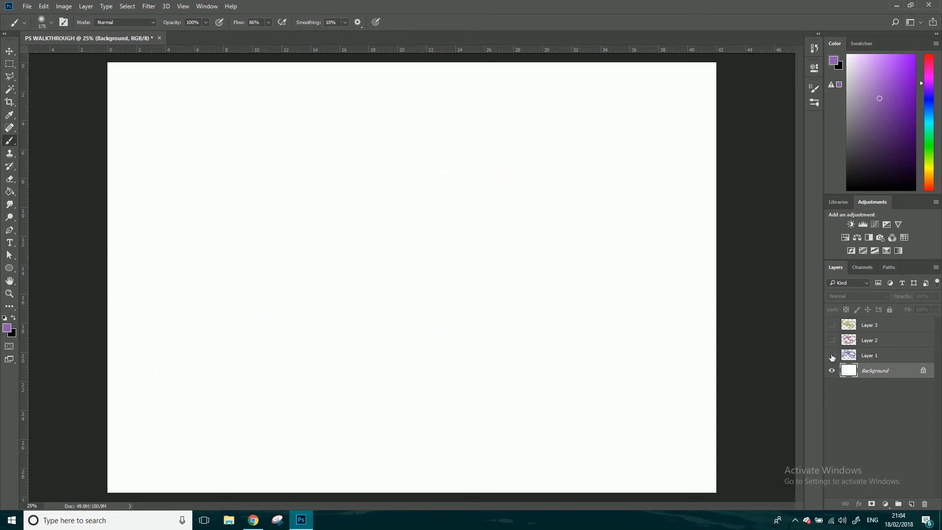
Show Layers 3, 2 and 1 again.
left_click(832, 324)
left_click(832, 340)
left_click(832, 356)
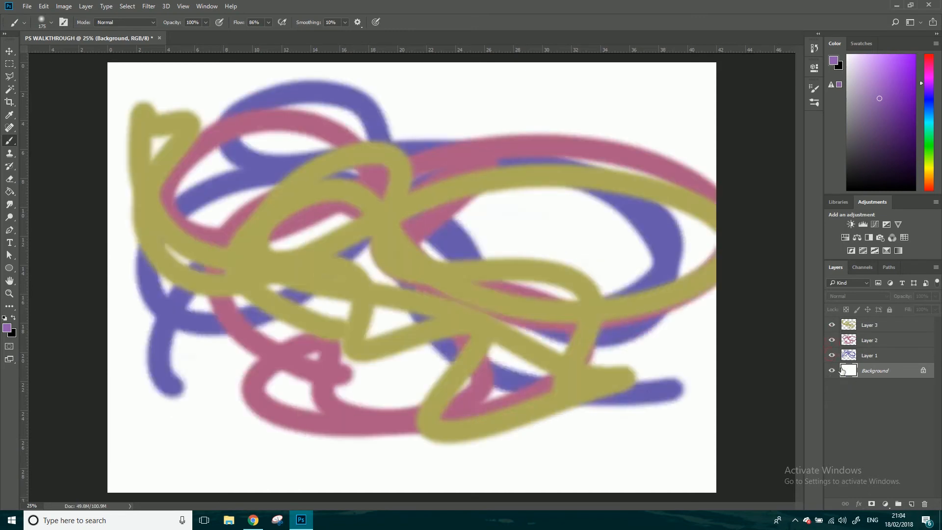
Hide and show the Background and Layer 1 in turn to compare what each contributes to the image.
left_click(833, 371)
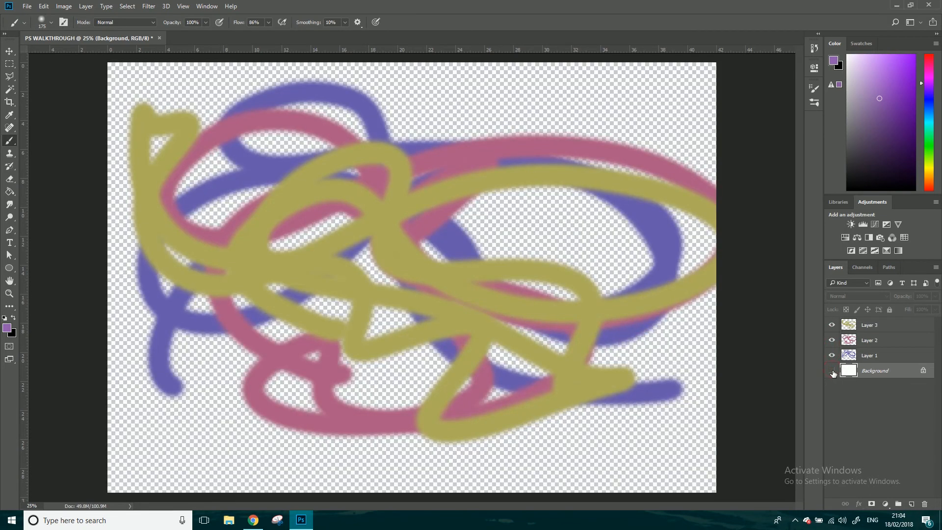
left_click(833, 370)
left_click(833, 356)
left_click(833, 356)
Lower the opacity of Layer 1, which holds the purple stroke, to 49%, and deselect the layer.
left_click(878, 356)
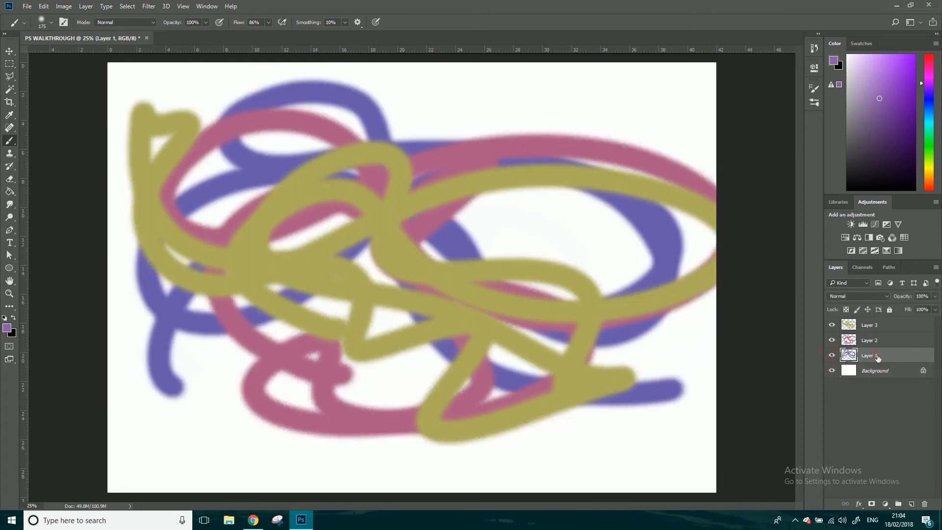
left_click(935, 296)
mouse_move(931, 308)
left_mouse_down()
mouse_move(896, 308)
mouse_move(911, 307)
left_mouse_up()
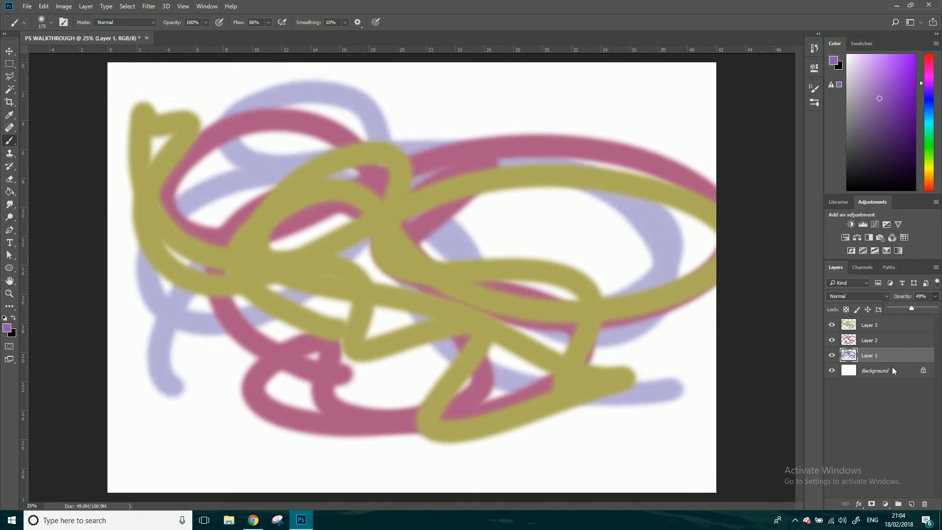
left_click(897, 408)
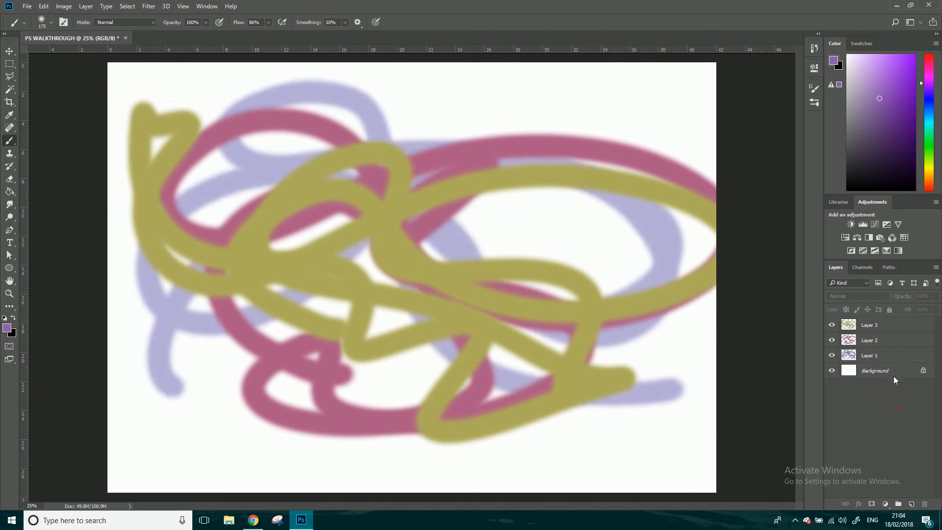
Hide and show Layer 2 for comparison, and return Layer 1's opacity to 100%.
left_click(833, 340)
left_click(833, 339)
left_click(872, 327)
left_click(878, 355)
left_click(936, 297)
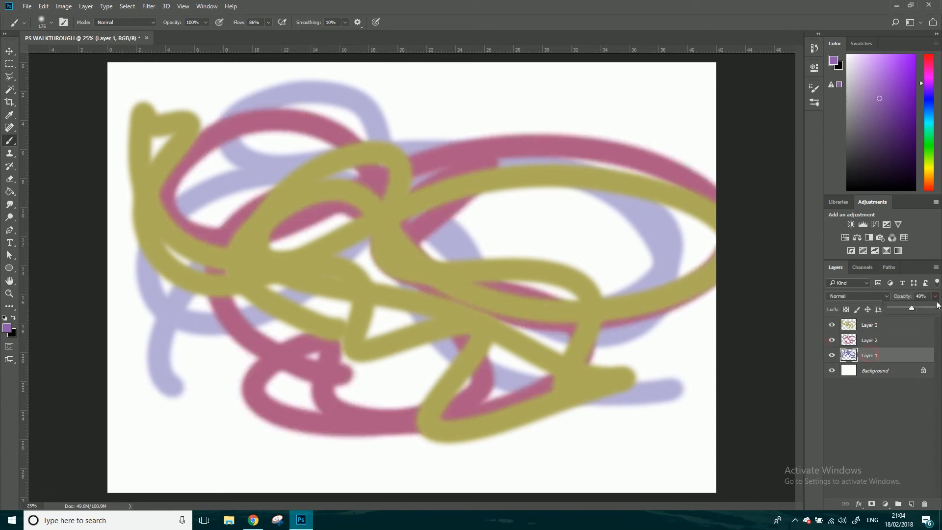
left_click_drag(912, 307, 938, 309)
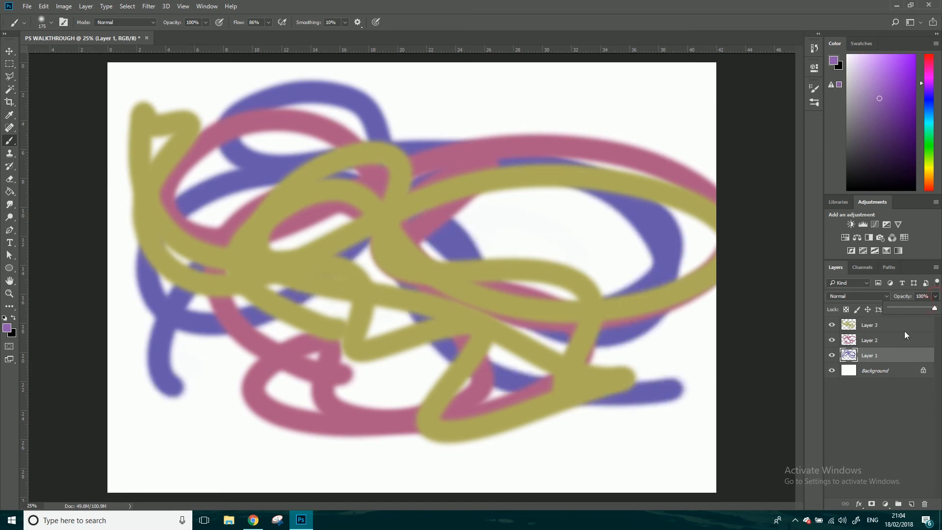
left_click(903, 399)
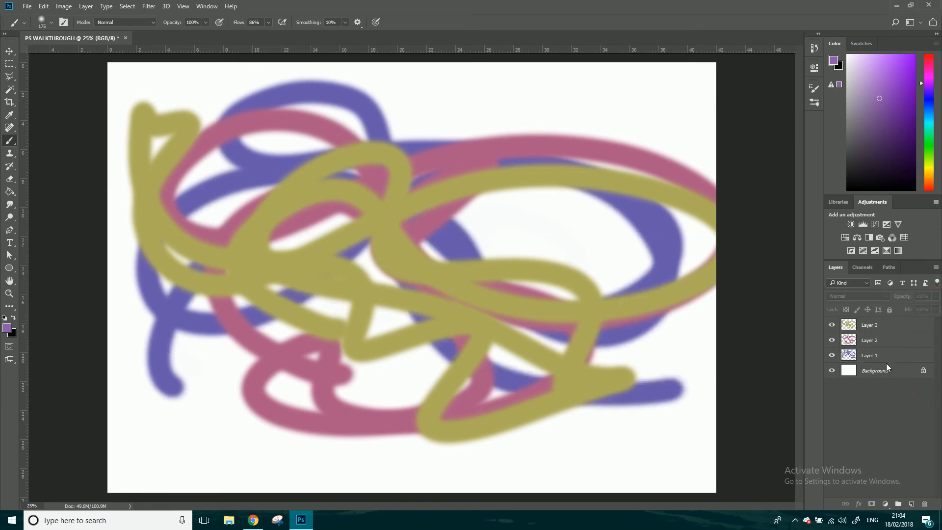
Move Layer 1 to the top of the layer stack, and place Layer 2 above it.
left_click_drag(888, 353, 889, 325)
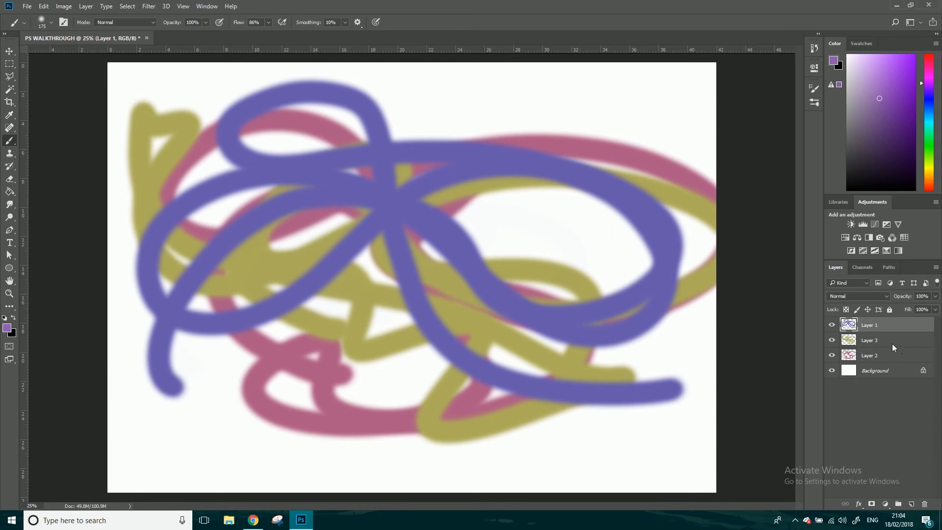
left_click_drag(872, 356, 877, 319)
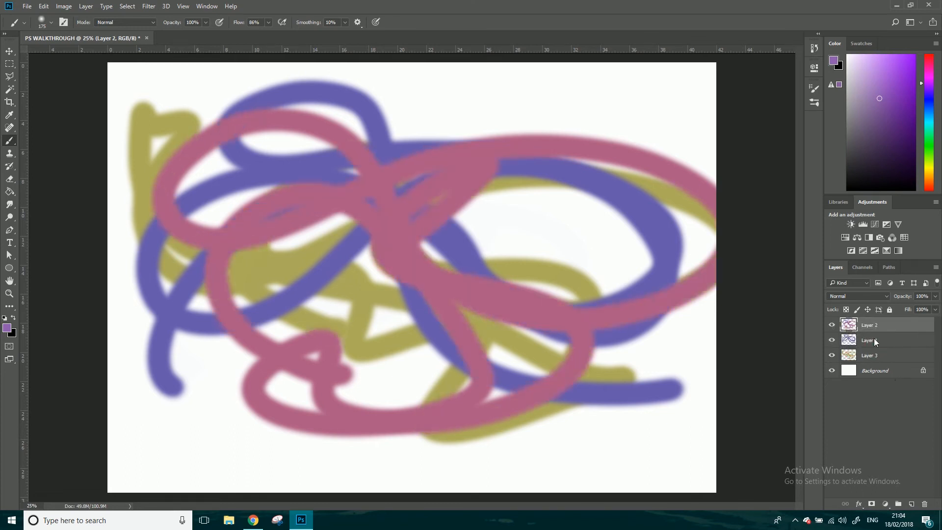
Rename Layer 2 as pink, Layer 1 as Purple and Layer 3 as Yellow to match their stroke colours.
double_click(871, 325)
type("pink")
double_click(869, 340)
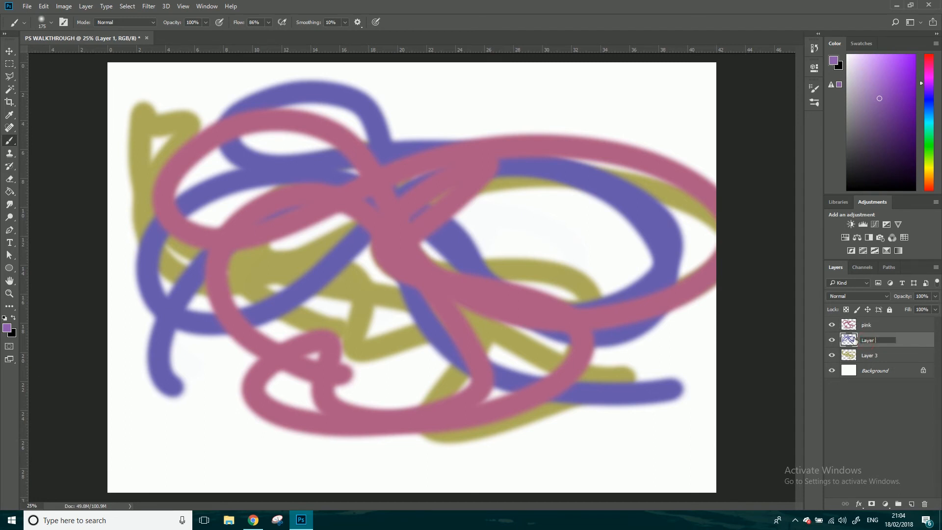
key("BackSpace")
key("BackSpace")
key("BackSpace")
key("BackSpace")
type("Purple")
double_click(869, 355)
type("Y")
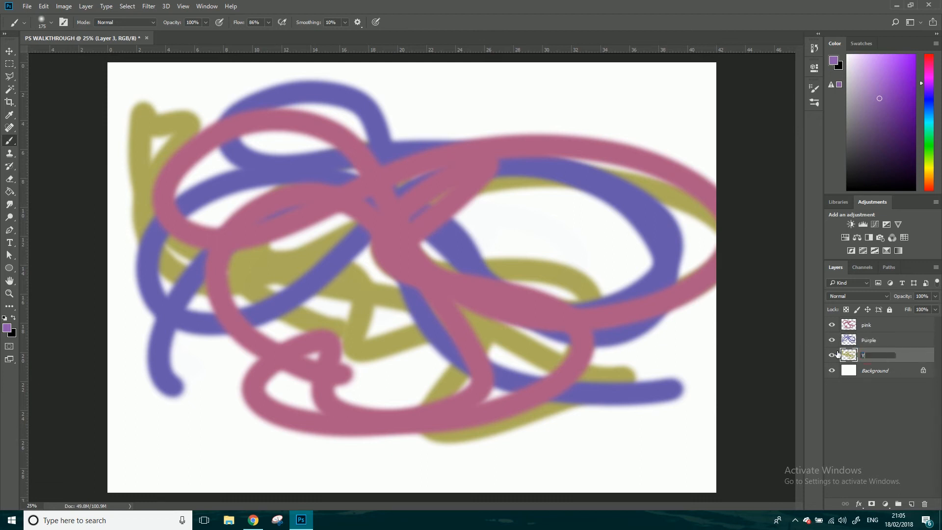
type("ellow")
key("Return")
Group the pink, Purple and Yellow layers together and name the group Pen Ink.
left_click(883, 325, "shift")
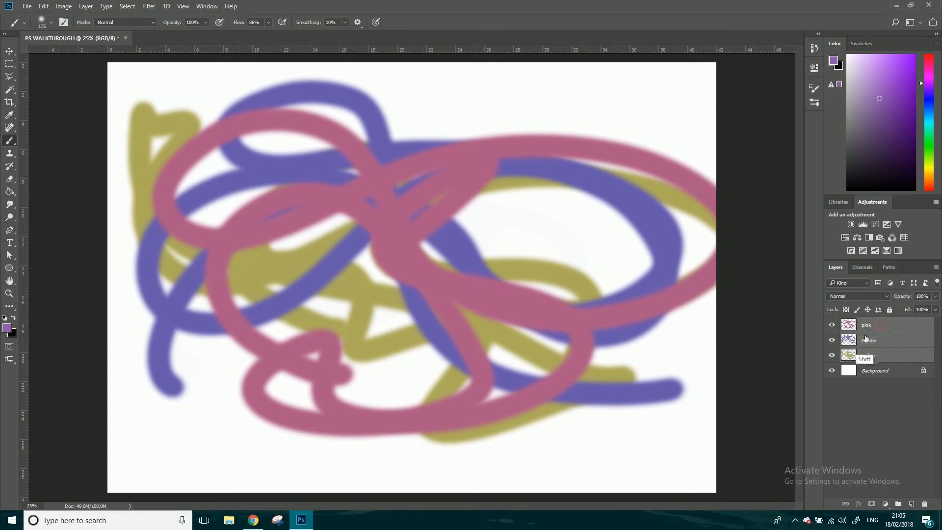
left_click(885, 355)
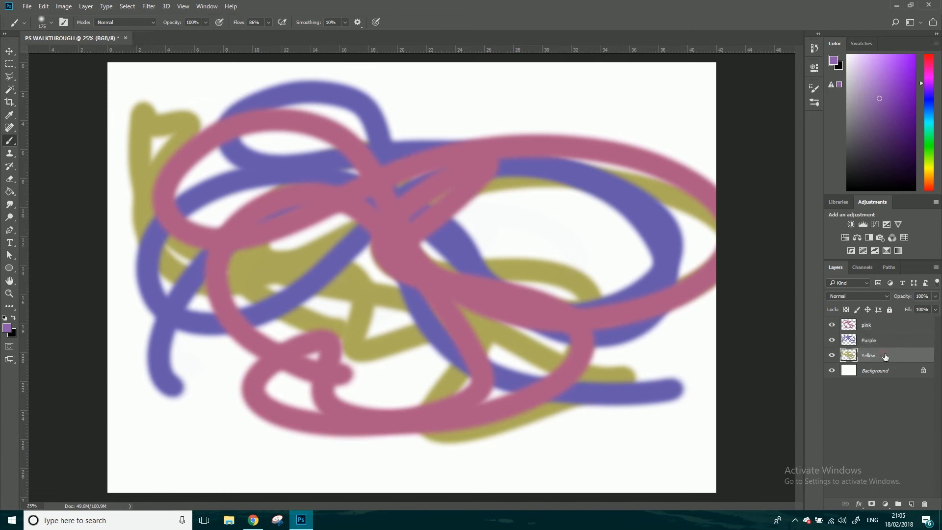
left_click(876, 326, "shift")
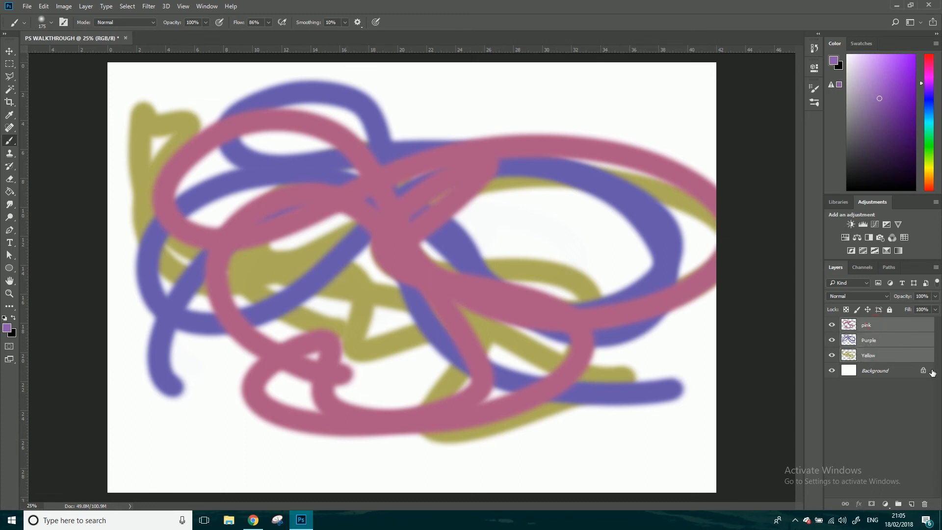
left_click(899, 504)
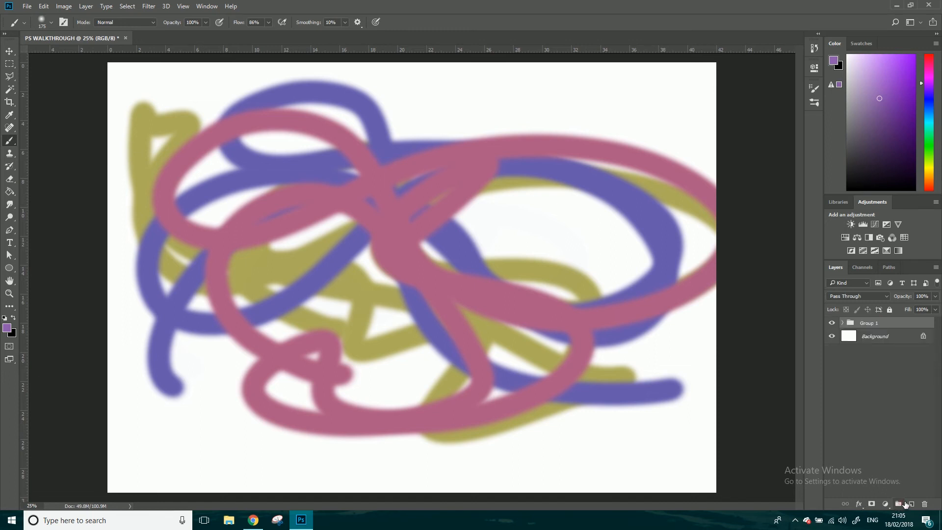
double_click(873, 324)
type("Pen")
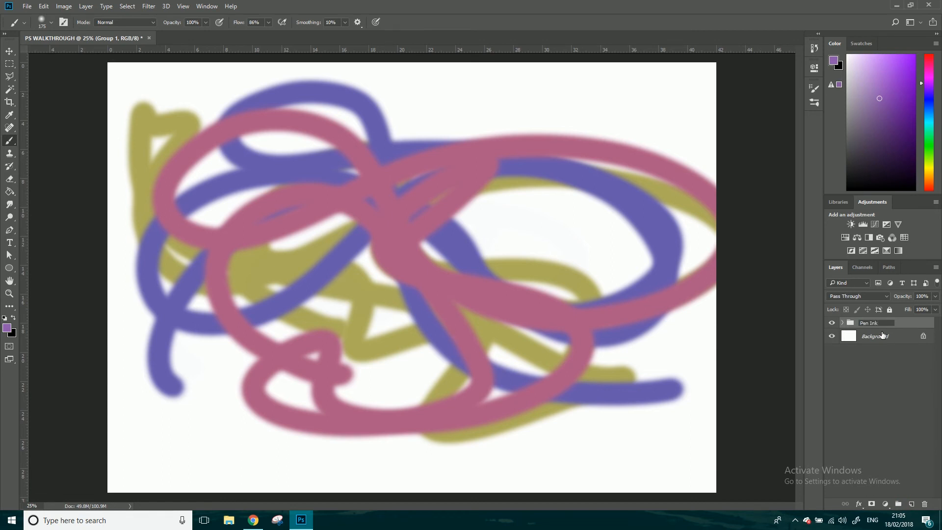
left_click(889, 408)
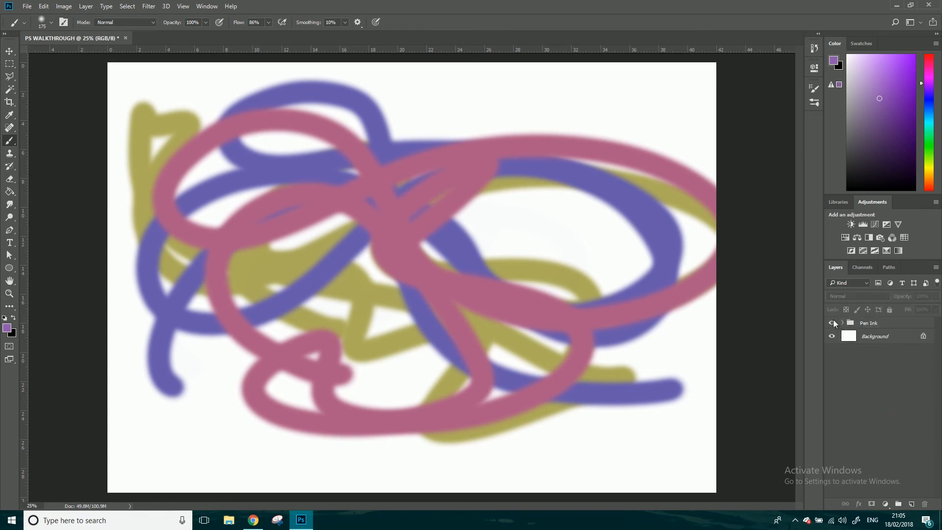
Hide and show the Pen Ink group to check that it controls all three strokes.
left_click(833, 323)
left_click(833, 322)
left_click(833, 323)
left_click(833, 323)
Expand the Pen Ink group and hide its Purple and Yellow layers, leaving only pink visible.
left_click(843, 323)
left_click(833, 352)
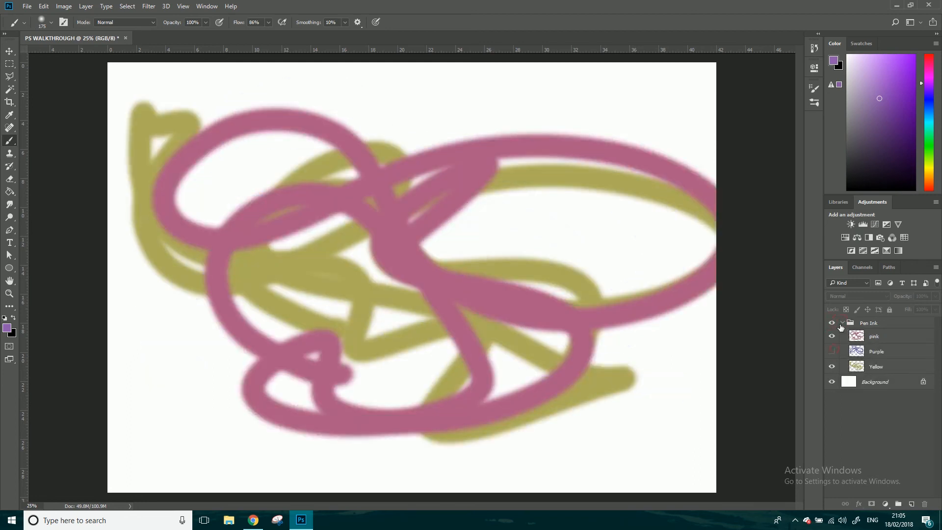
left_click(843, 324)
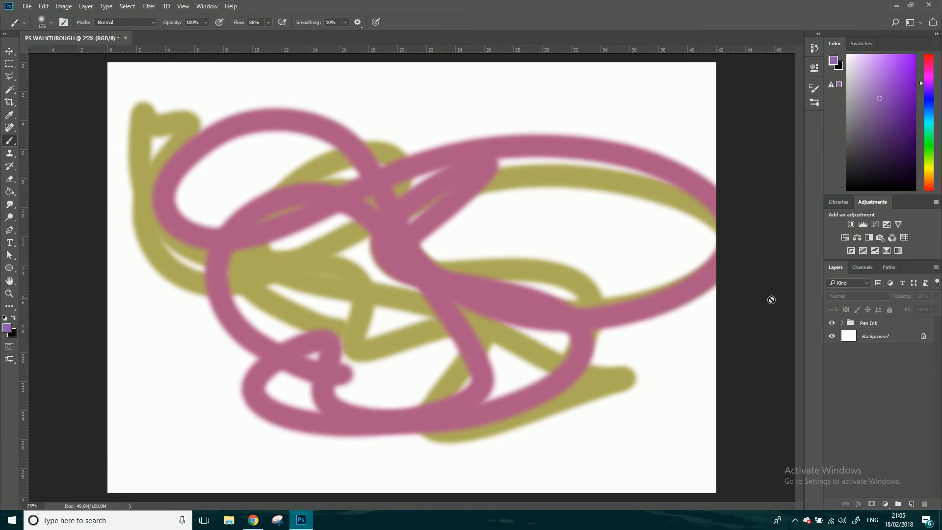
left_click(842, 323)
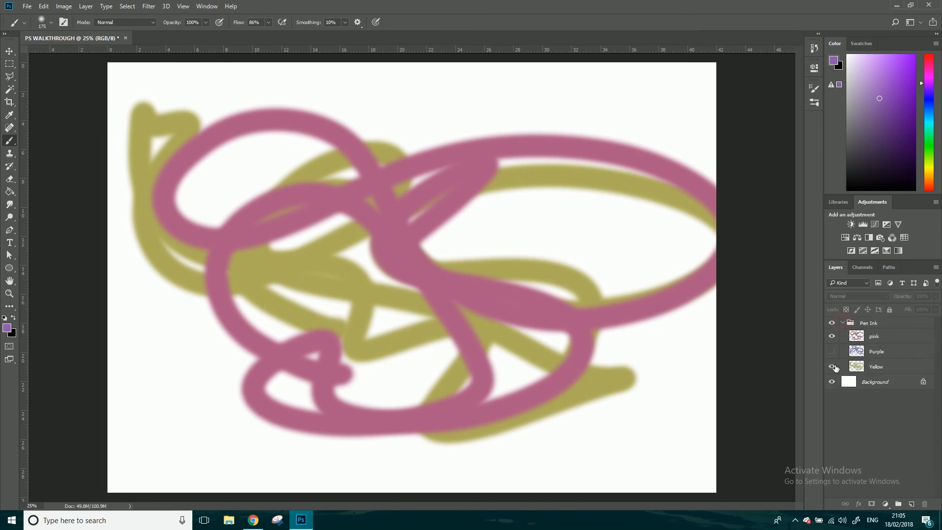
left_click(833, 366)
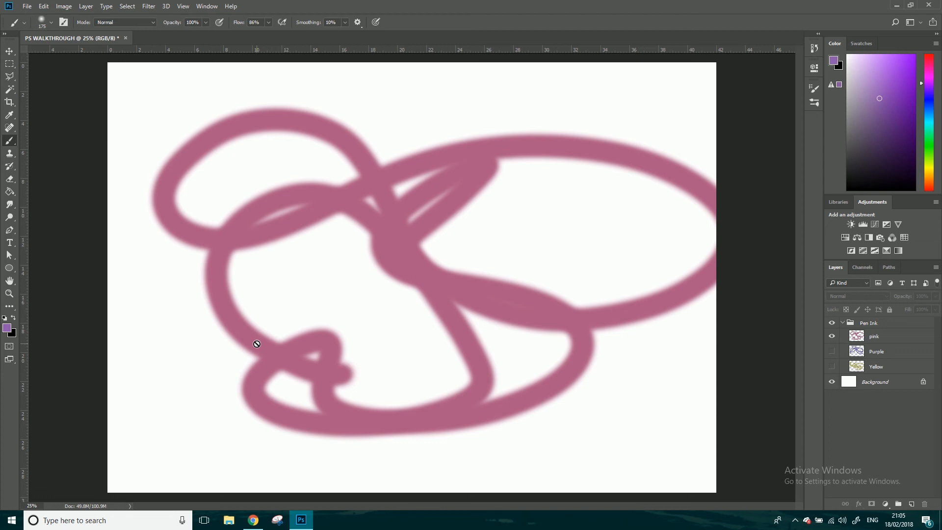
Move the pink layer's stroke slightly to the left on the canvas with the Move tool.
left_click(9, 52)
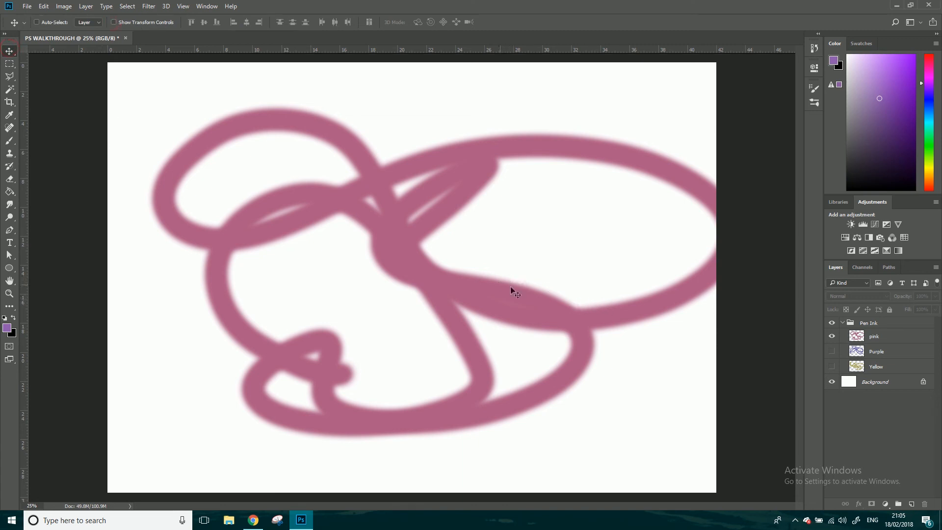
left_click(894, 336)
mouse_move(406, 268)
left_mouse_down()
mouse_move(381, 251)
mouse_move(389, 264)
left_mouse_up()
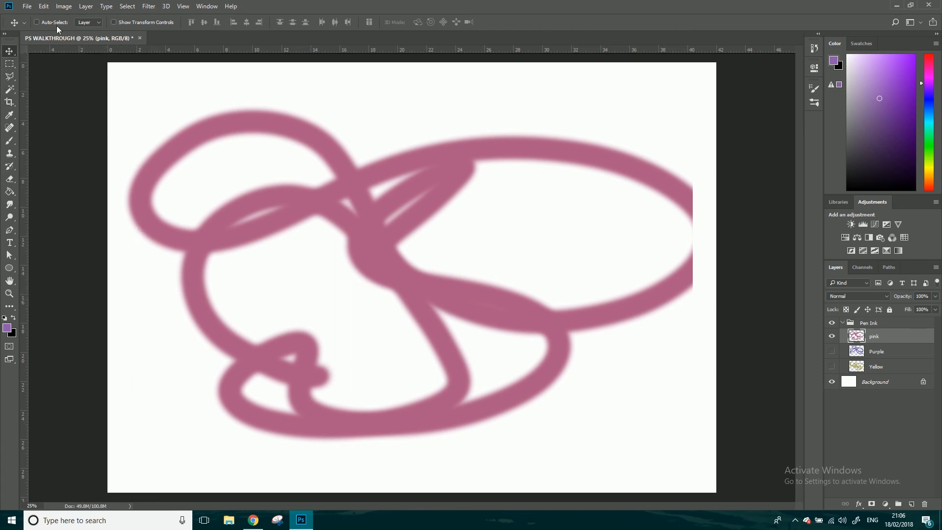
Enable Show Transform Controls, then scale the pink stroke down proportionally to about 62% and place it in the canvas's lower-right area.
left_click(114, 22)
left_click(123, 104)
left_click_drag(123, 104, 363, 196)
left_click_drag(464, 321, 500, 327)
key("Return")
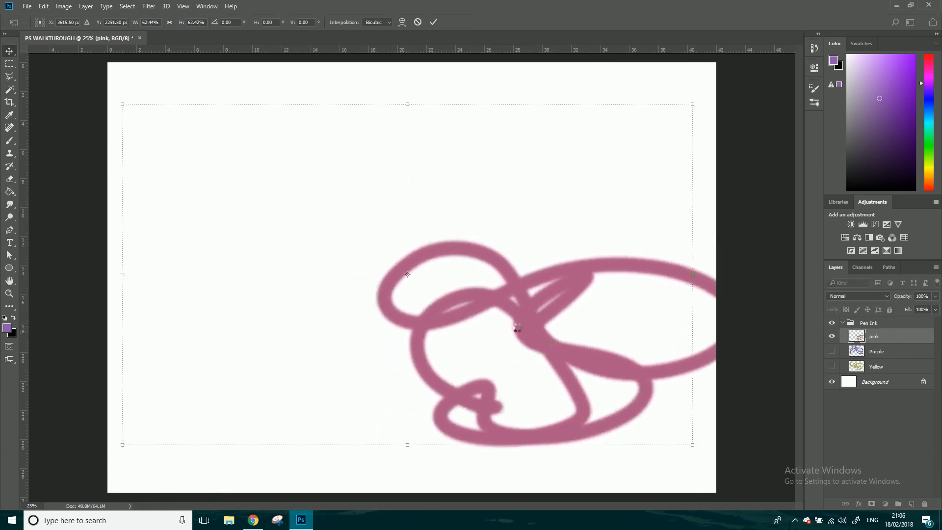
Enlarge the pink layer's stroke proportionally to about 152% from its upper-left corner and apply the transformation.
left_click(889, 351)
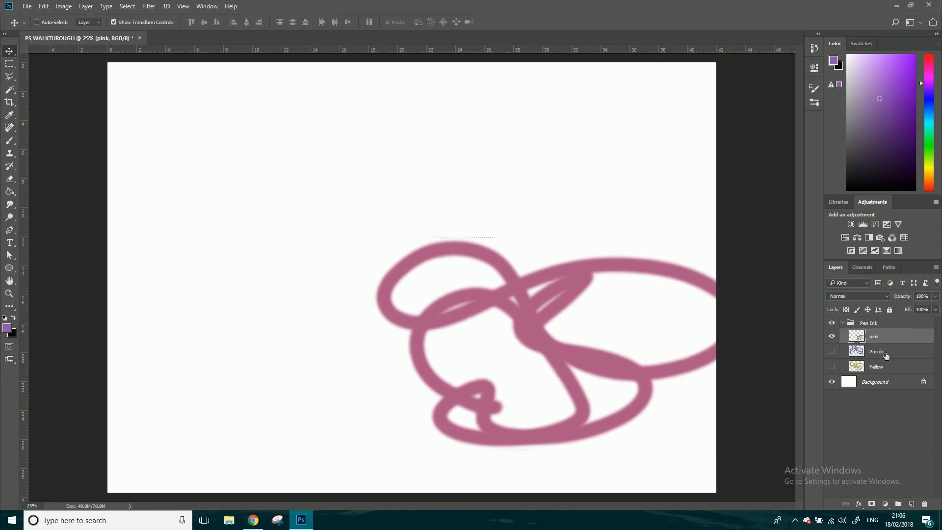
left_click(889, 339)
left_click(373, 237, "shift")
left_click_drag(372, 237, 186, 126)
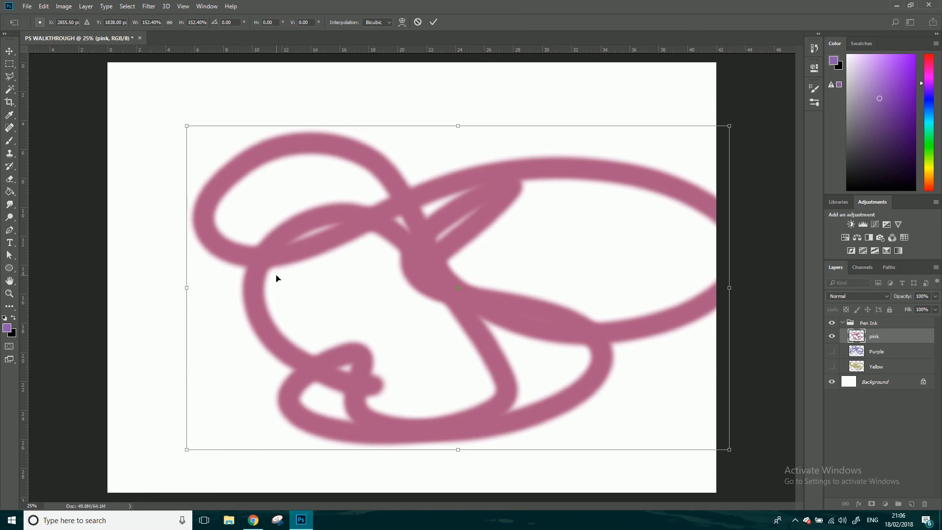
key("Return")
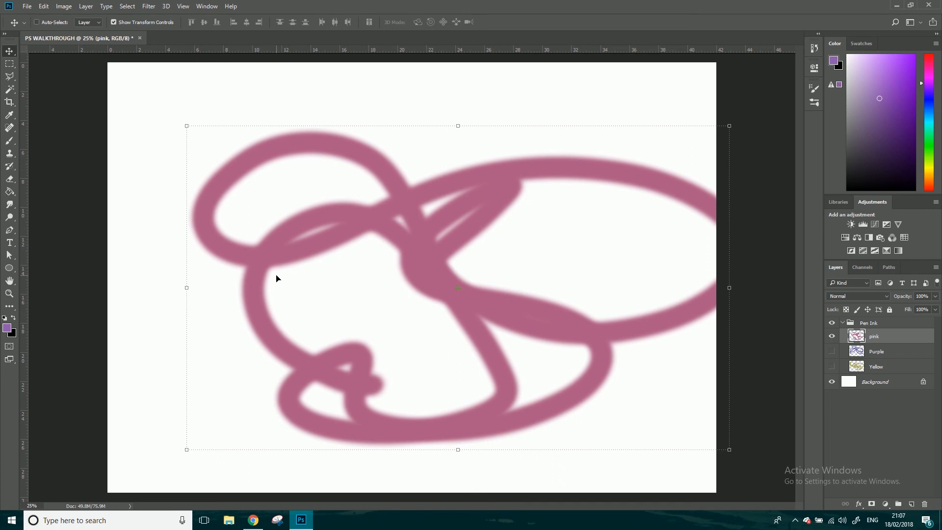
Free-transform the pink layer, squashing its stroke to about 67% of its height while keeping the width at 100%.
left_click(879, 351)
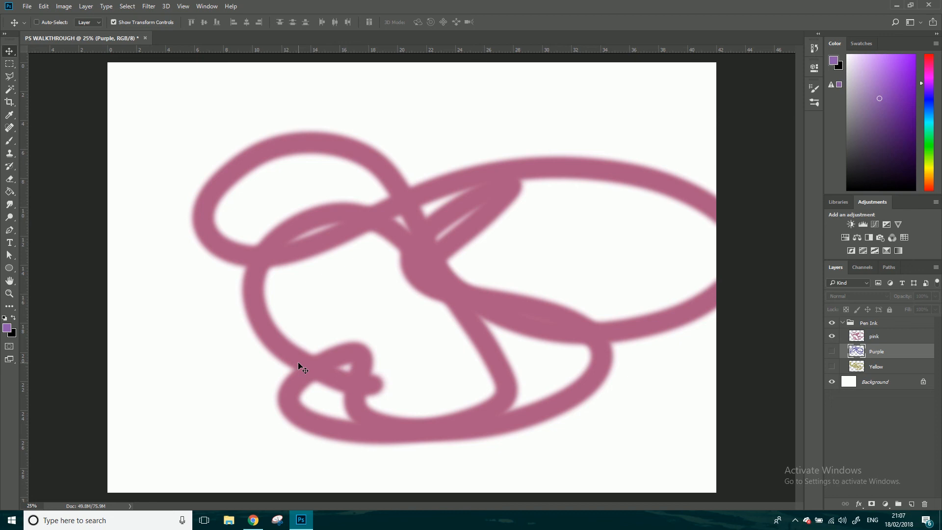
left_click(880, 338)
key("ctrl+t")
left_click_drag(182, 120, 214, 257)
Rotate the pink stroke by about -27°, shift it to the right so it runs past the canvas edge, and apply the transformation.
left_click_drag(379, 137, 440, 234)
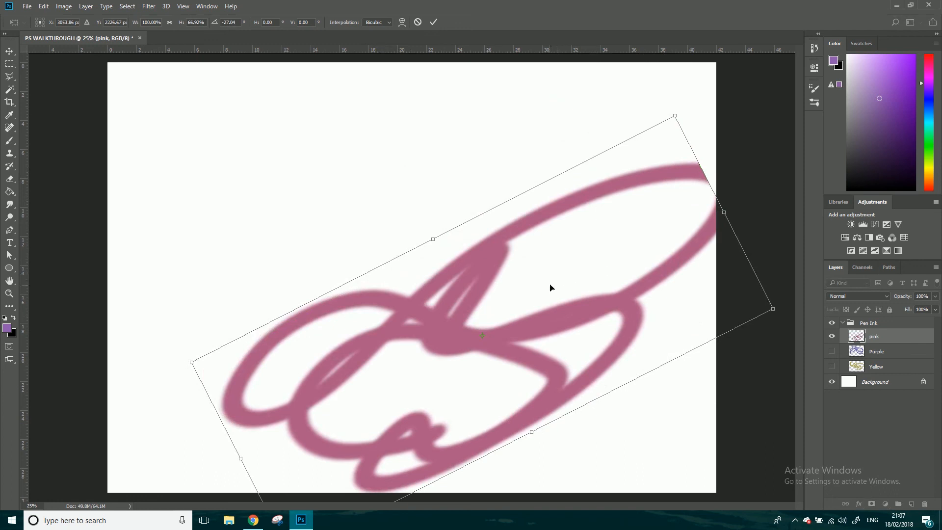
left_click_drag(550, 287, 626, 275)
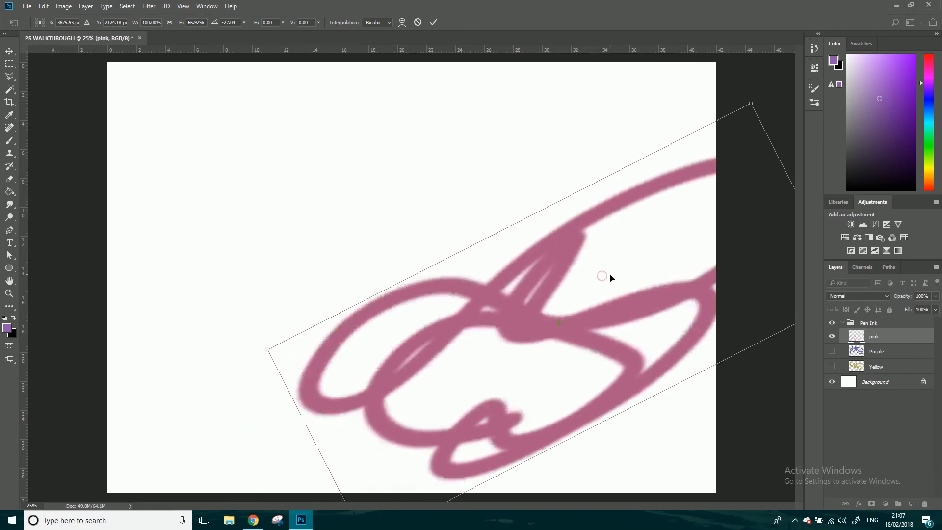
left_click(148, 6)
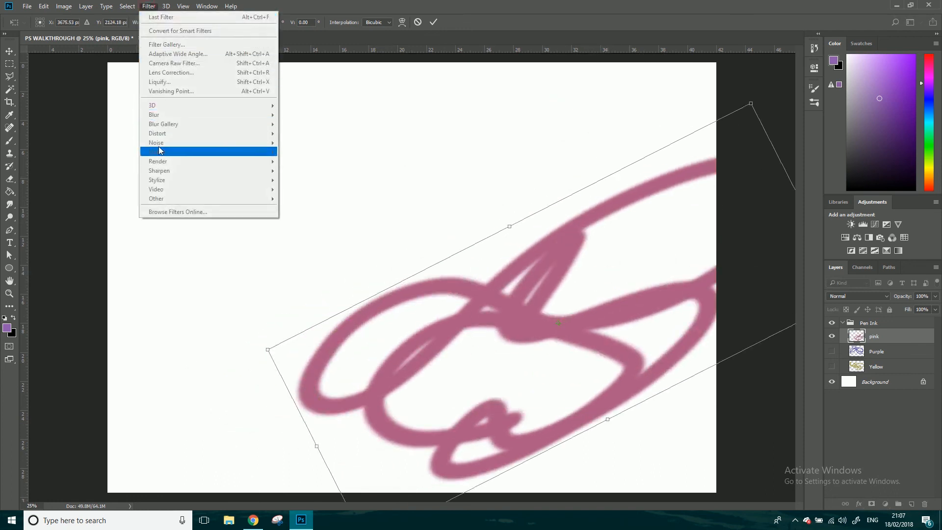
left_click(368, 2)
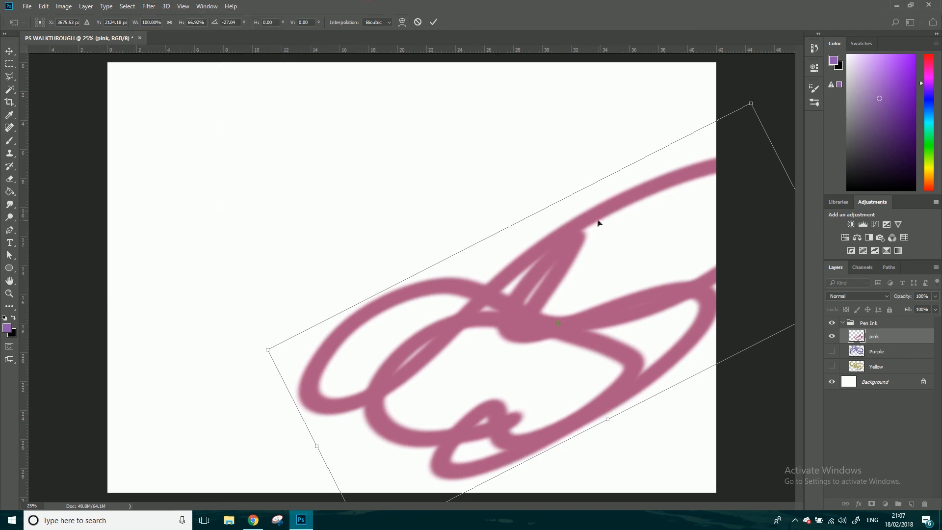
key("Return")
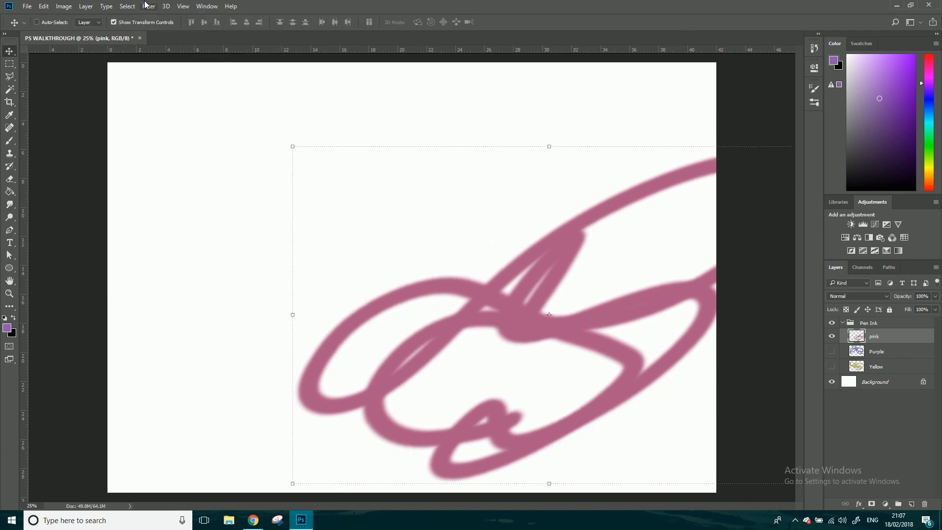
left_click(146, 6)
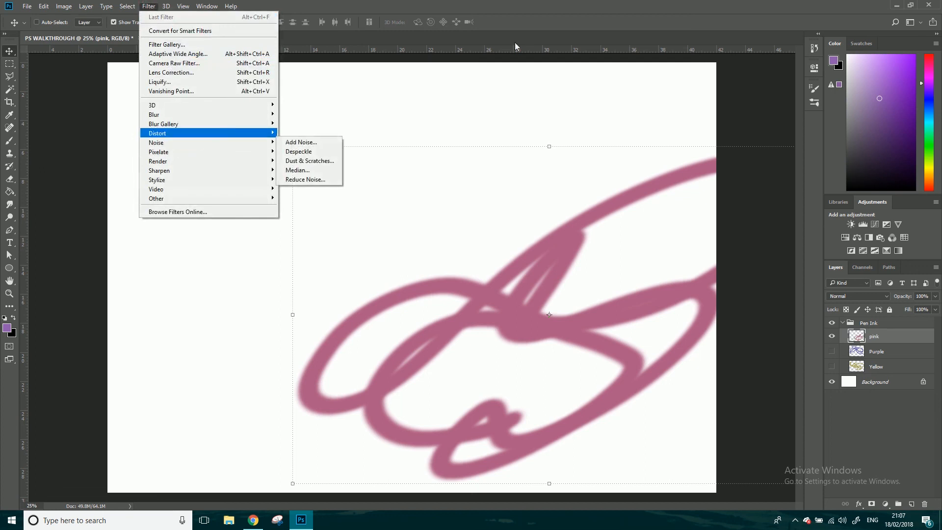
left_click(539, 6)
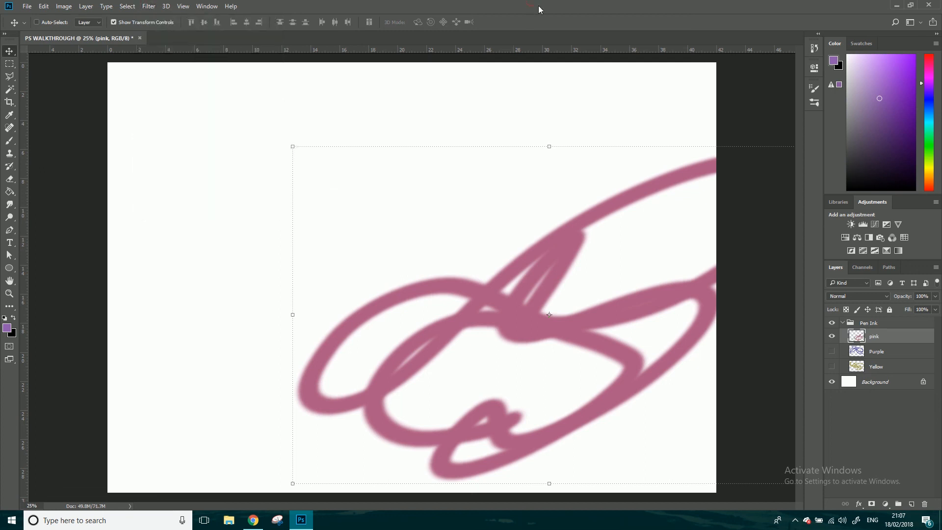